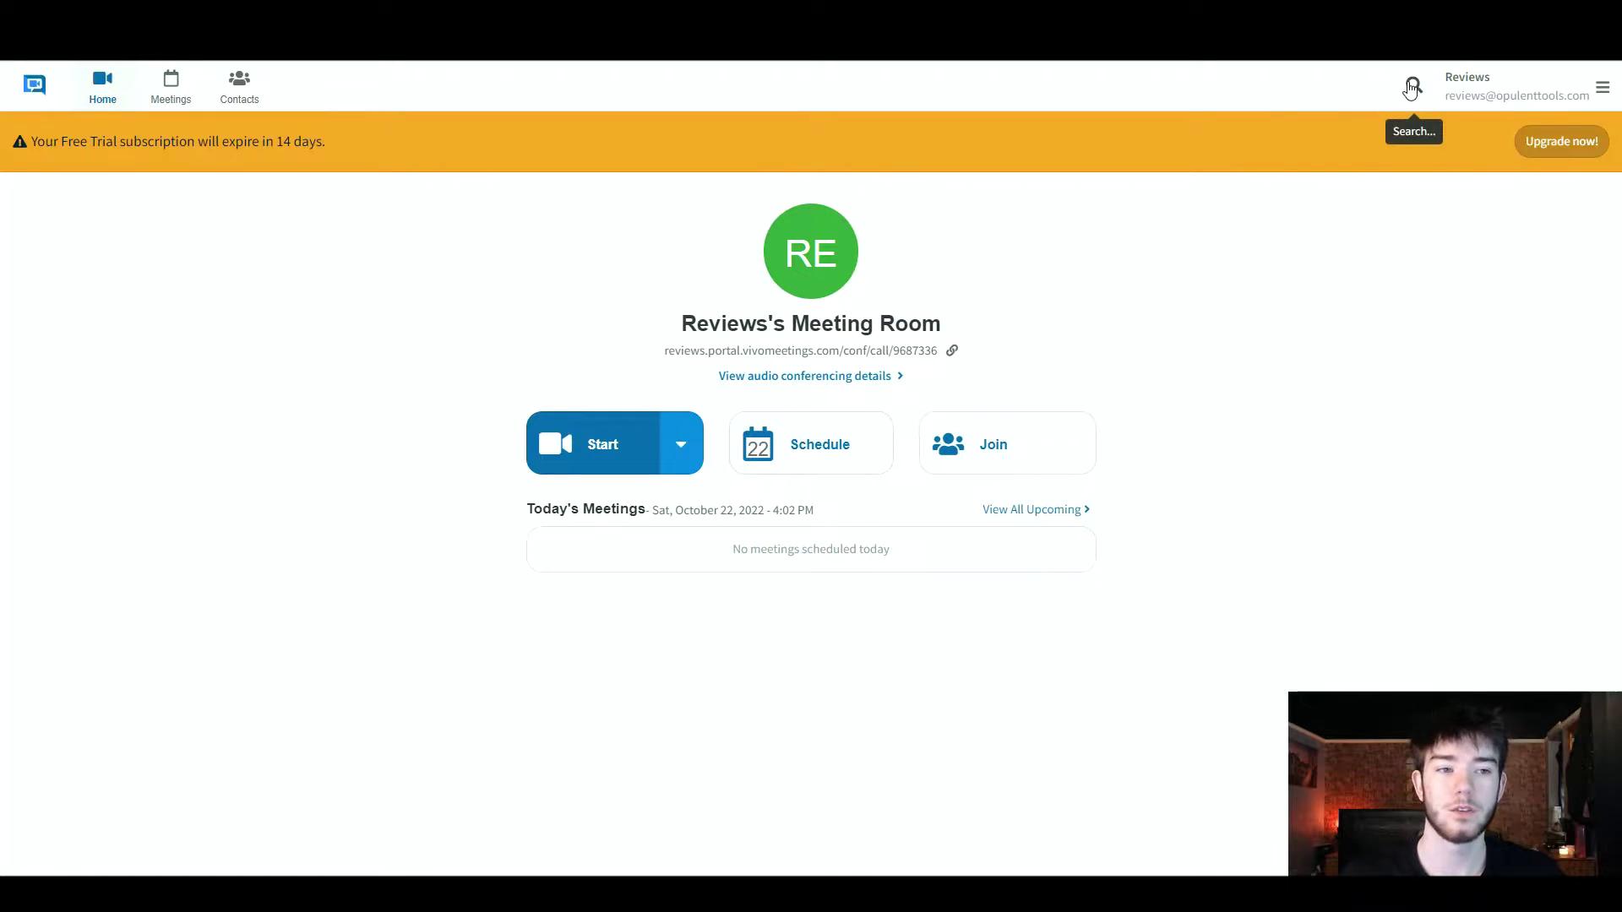
# Look at the account side menu and the extra start-meeting options, then close both.
pyautogui.click(1481, 88)
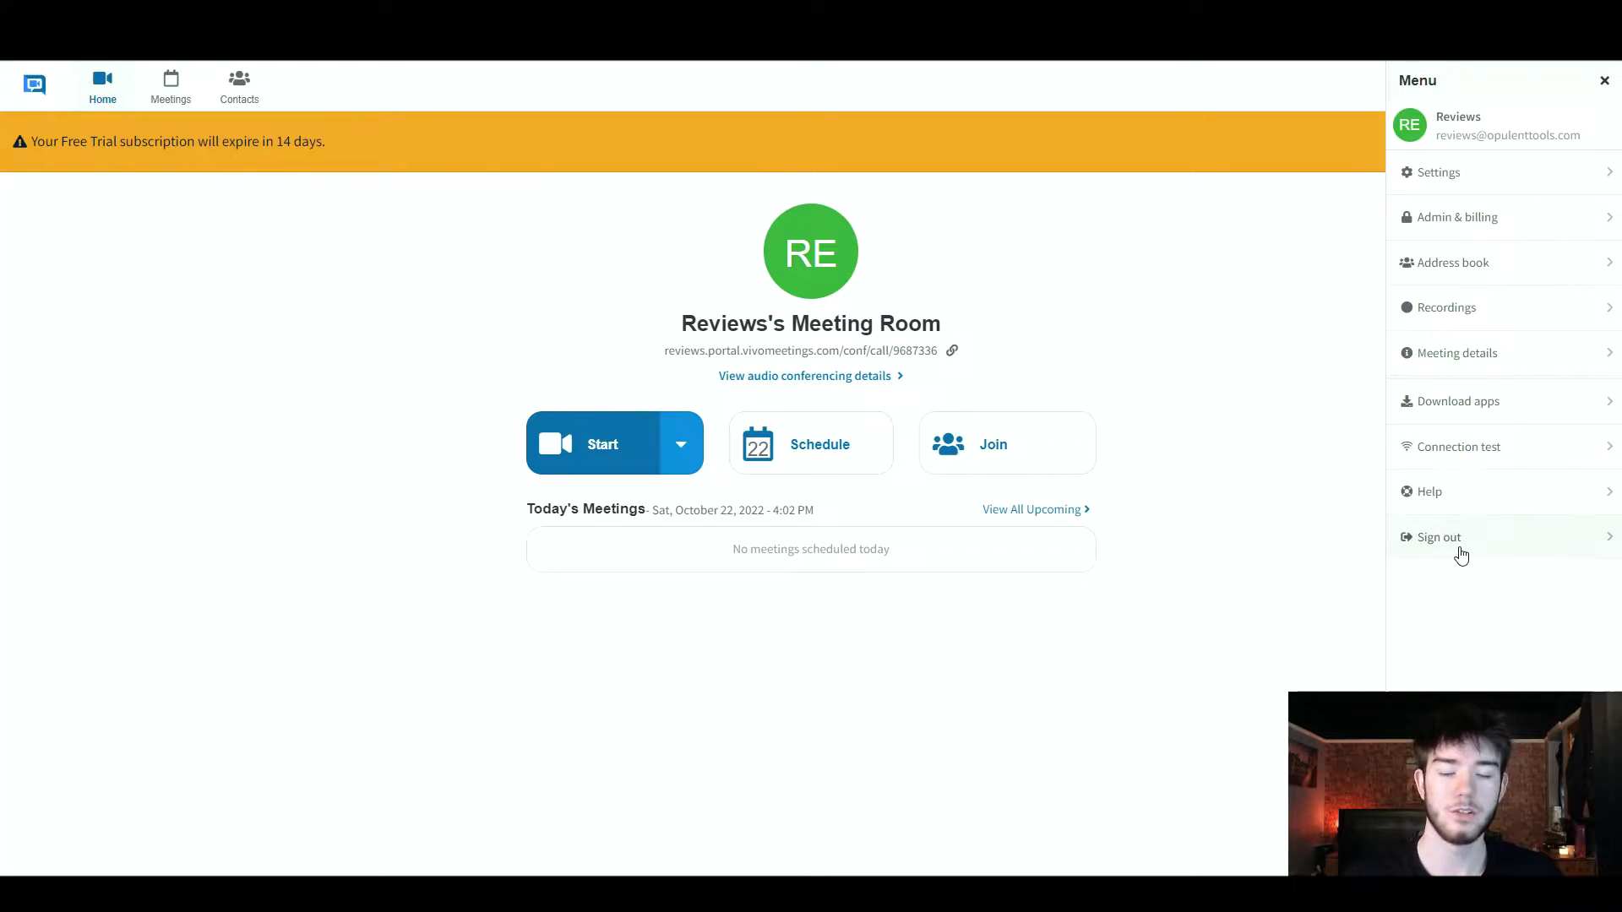
pyautogui.click(456, 222)
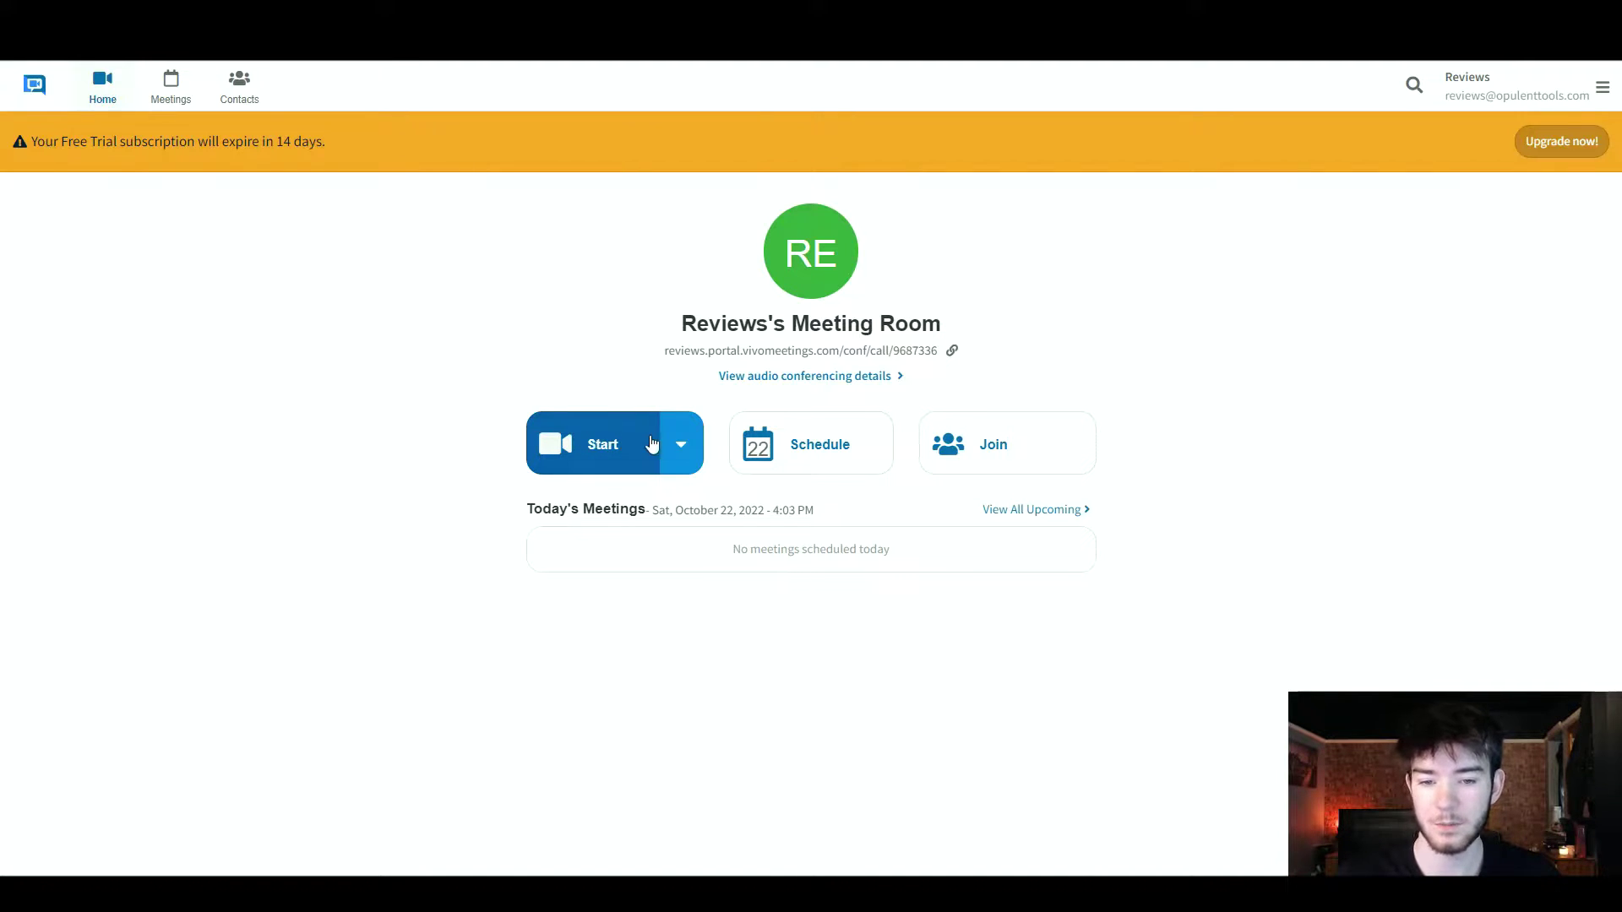
pyautogui.click(686, 448)
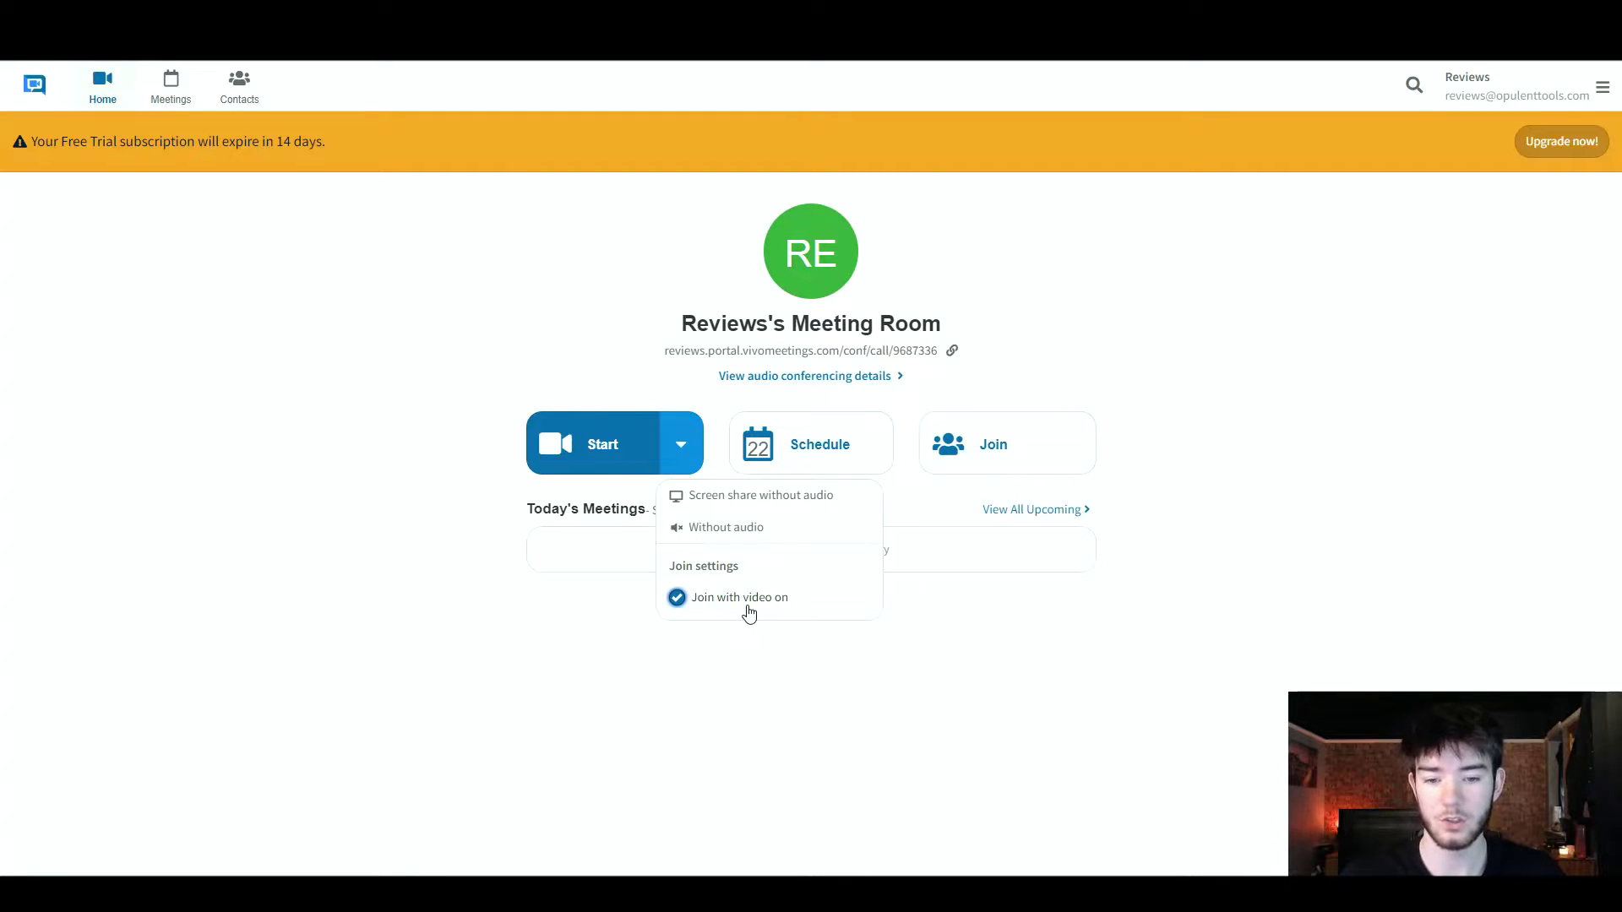
pyautogui.click(706, 588)
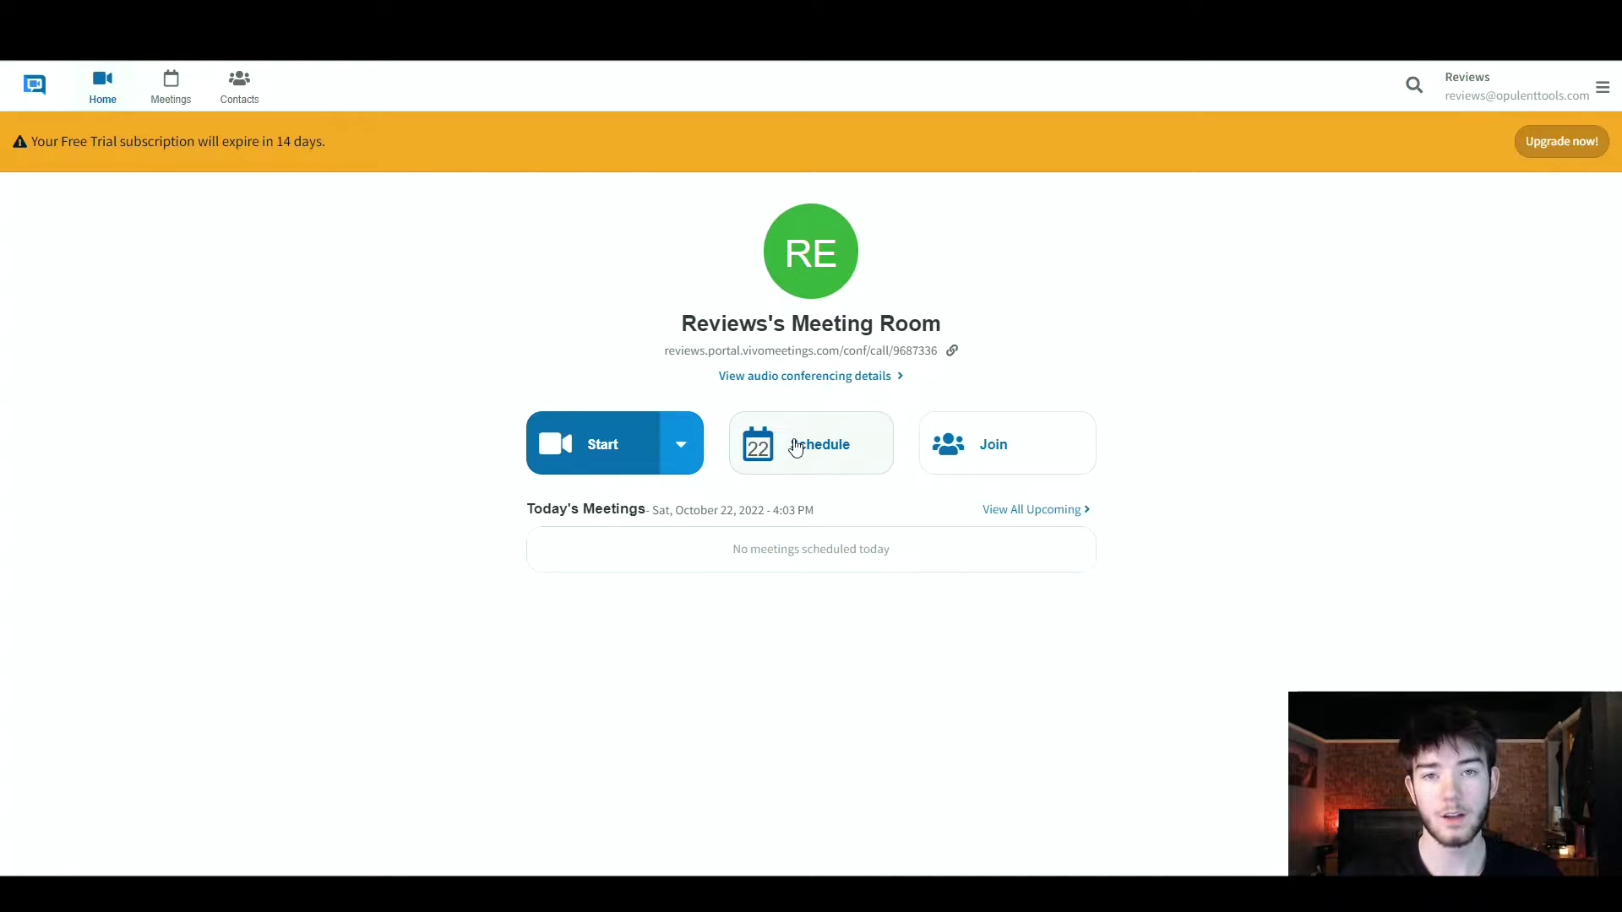
# Start scheduling a meeting, retitle it 'New meeting', and open the date calendar.
pyautogui.click(795, 448)
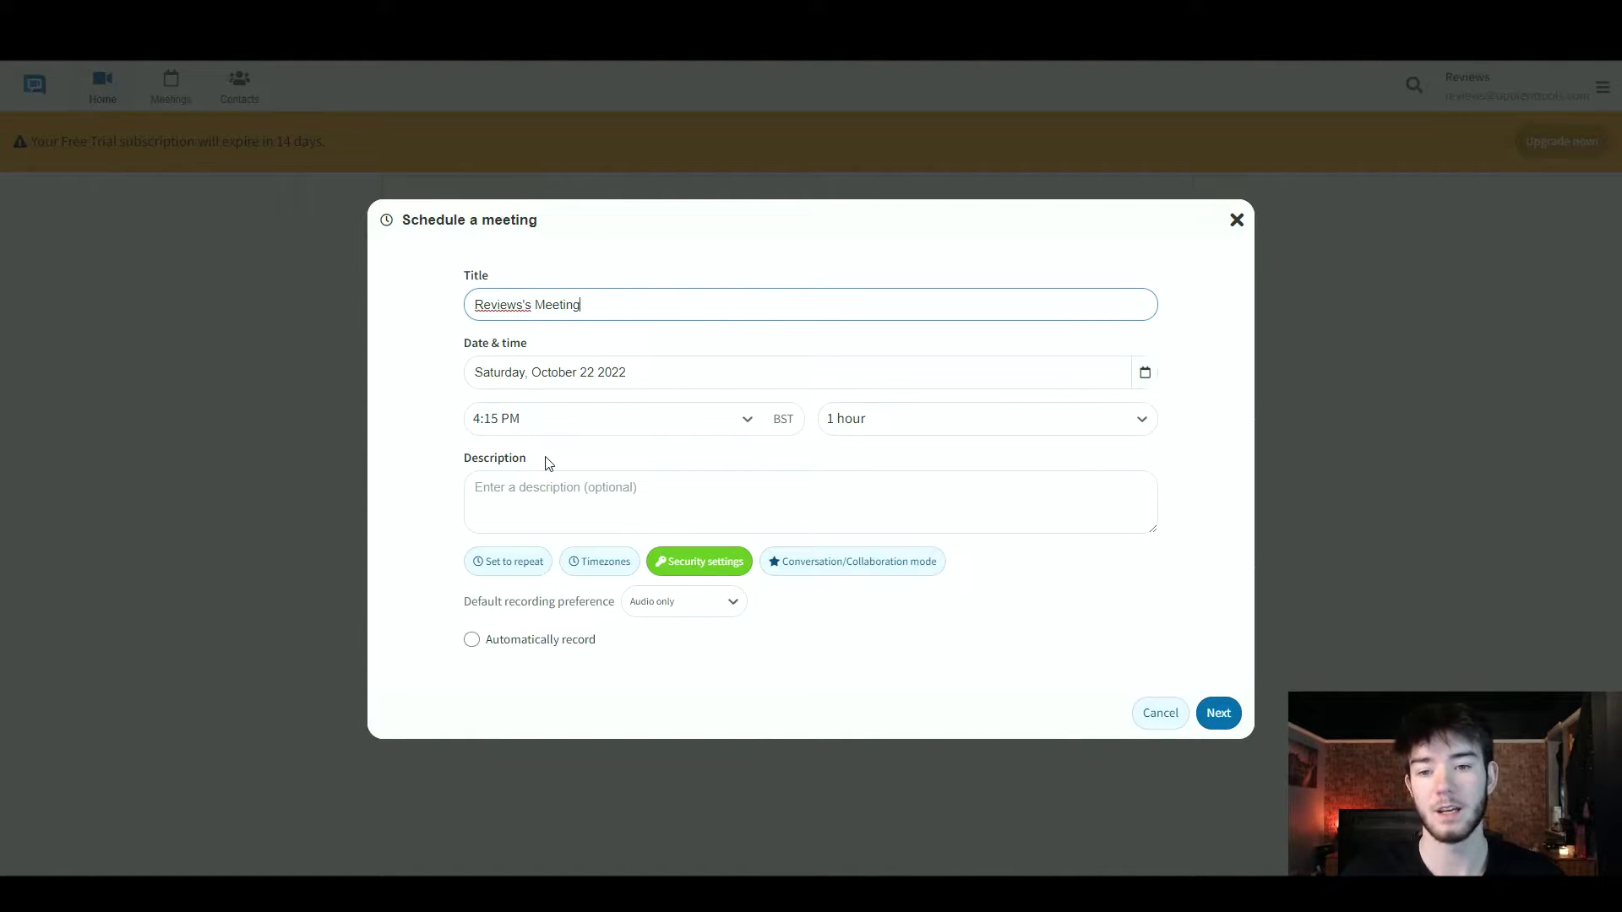
pyautogui.tripleClick(624, 303)
pyautogui.write('New meeting')
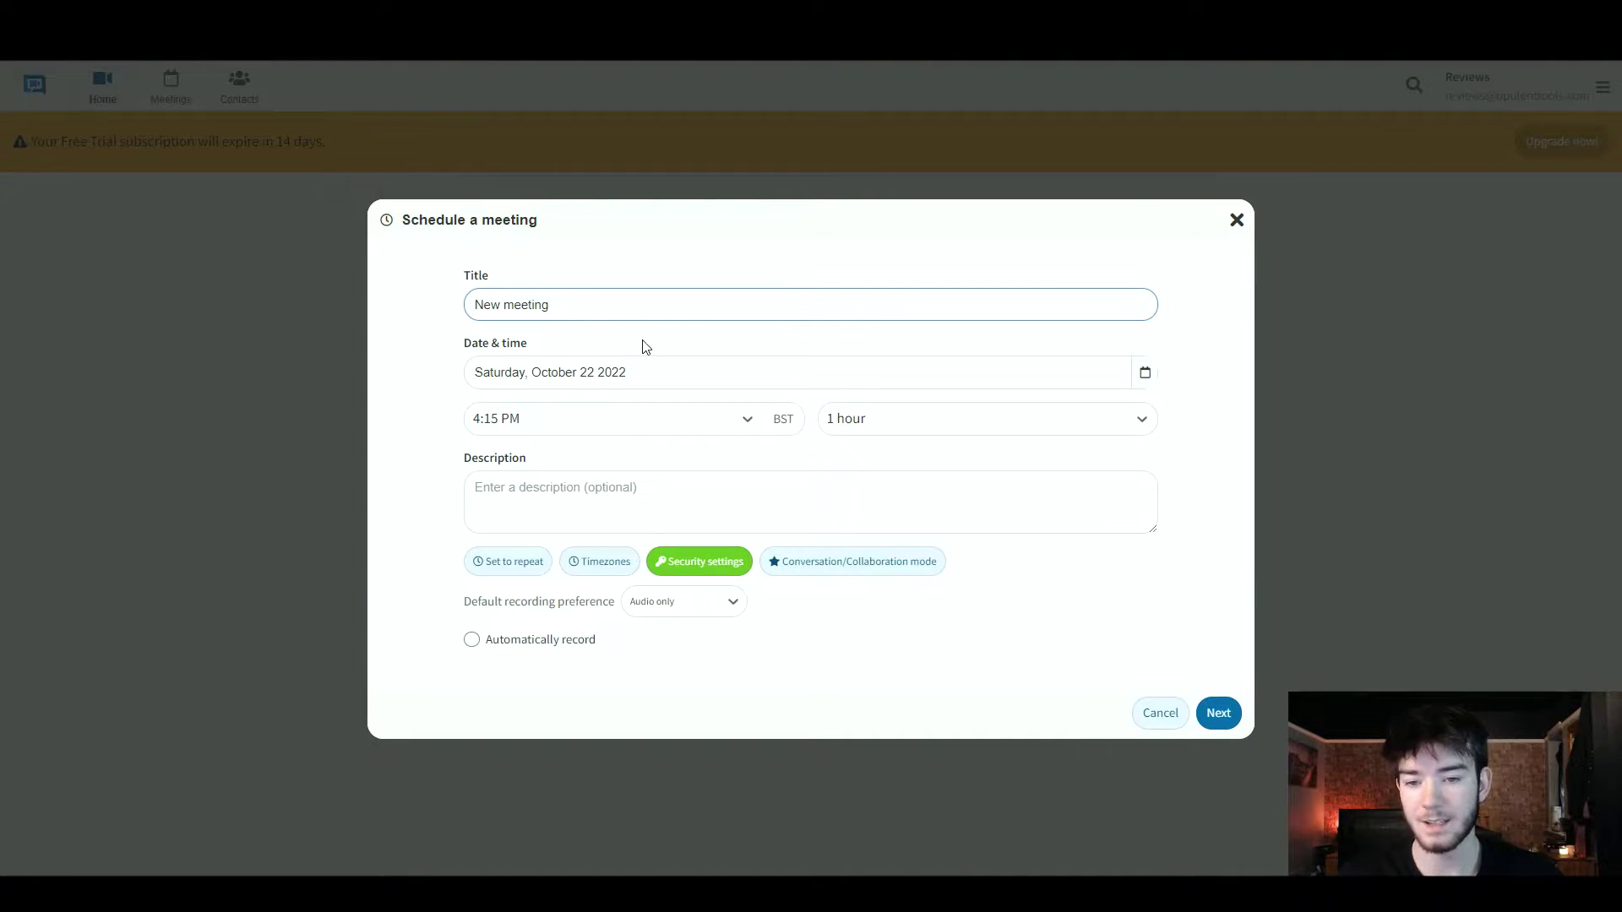
pyautogui.click(659, 381)
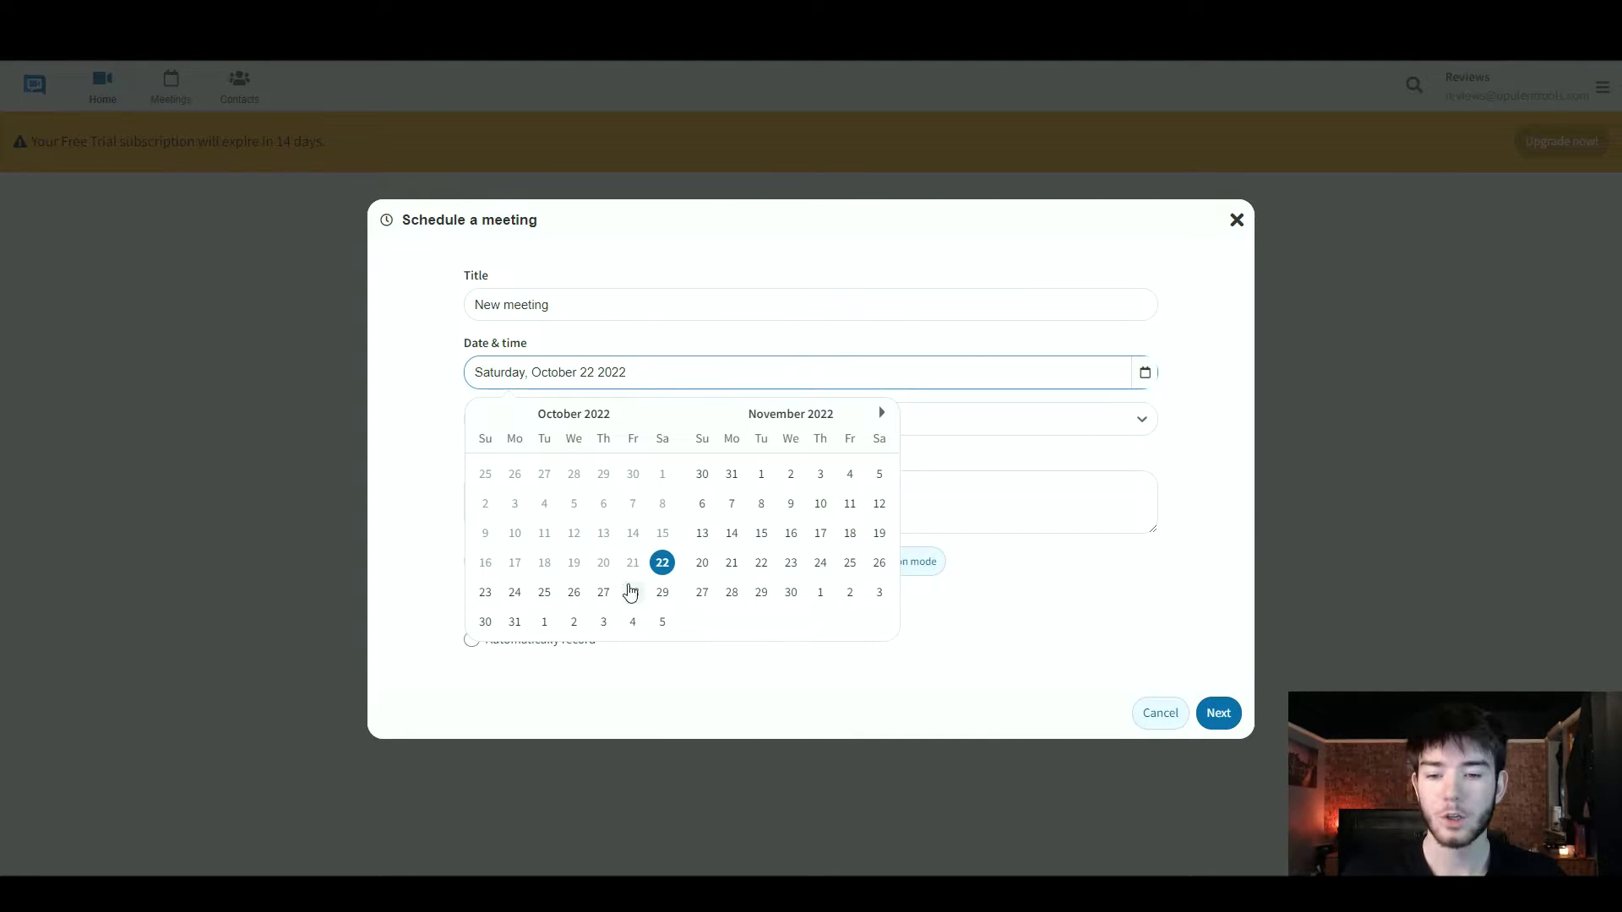
# Set the meeting to October 23 at 5:30 PM, lasting 1 hour 30 minutes.
pyautogui.click(483, 593)
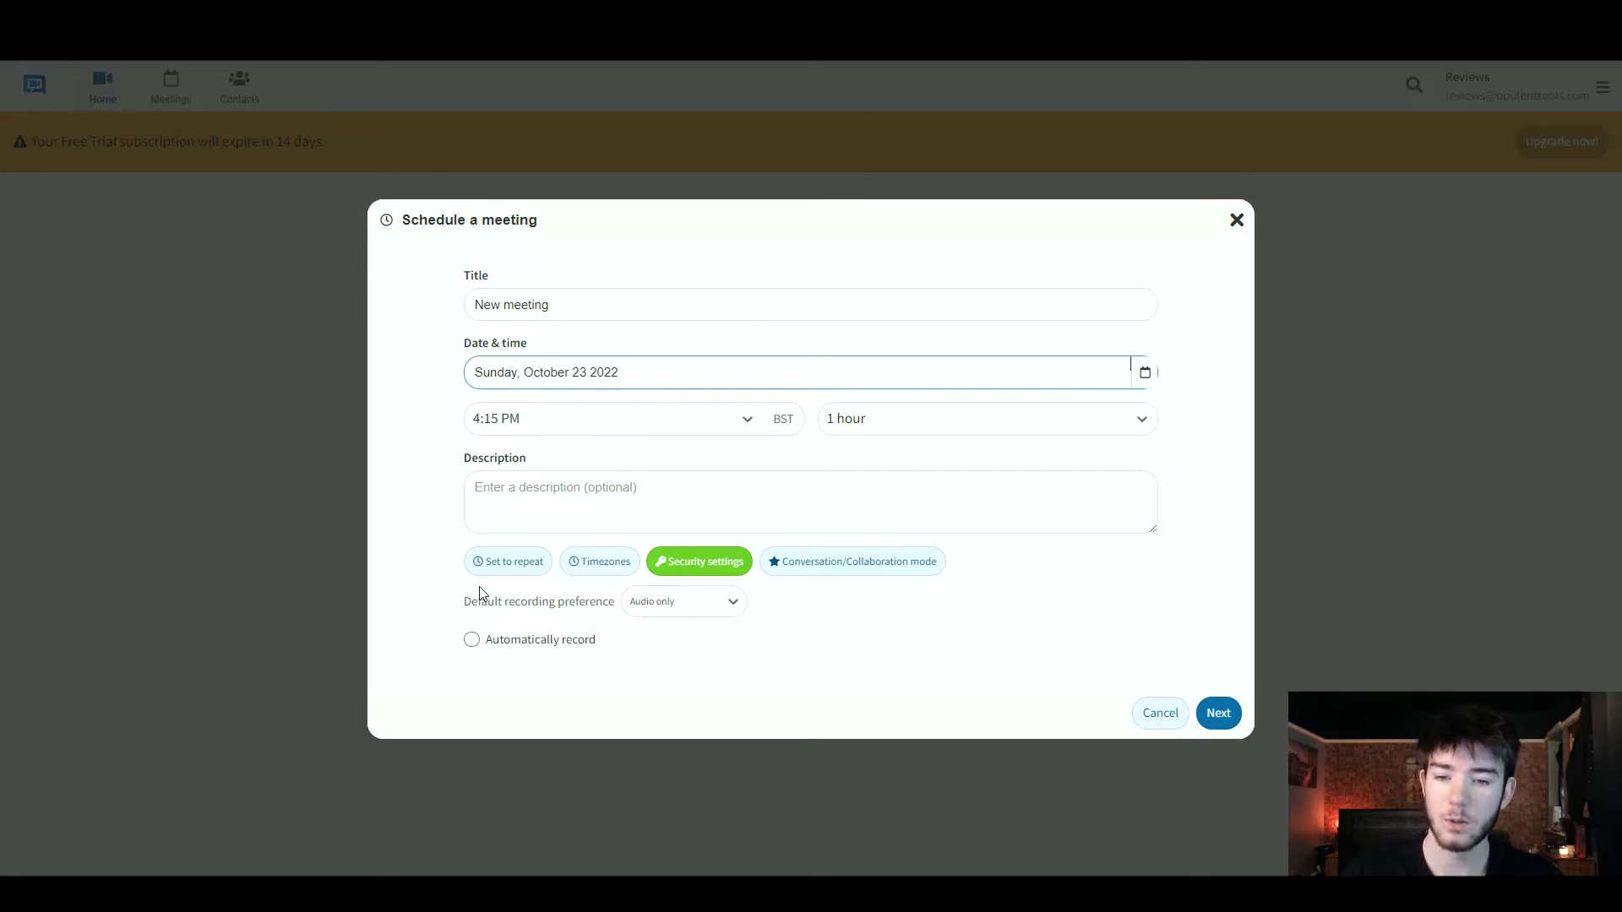
pyautogui.click(607, 431)
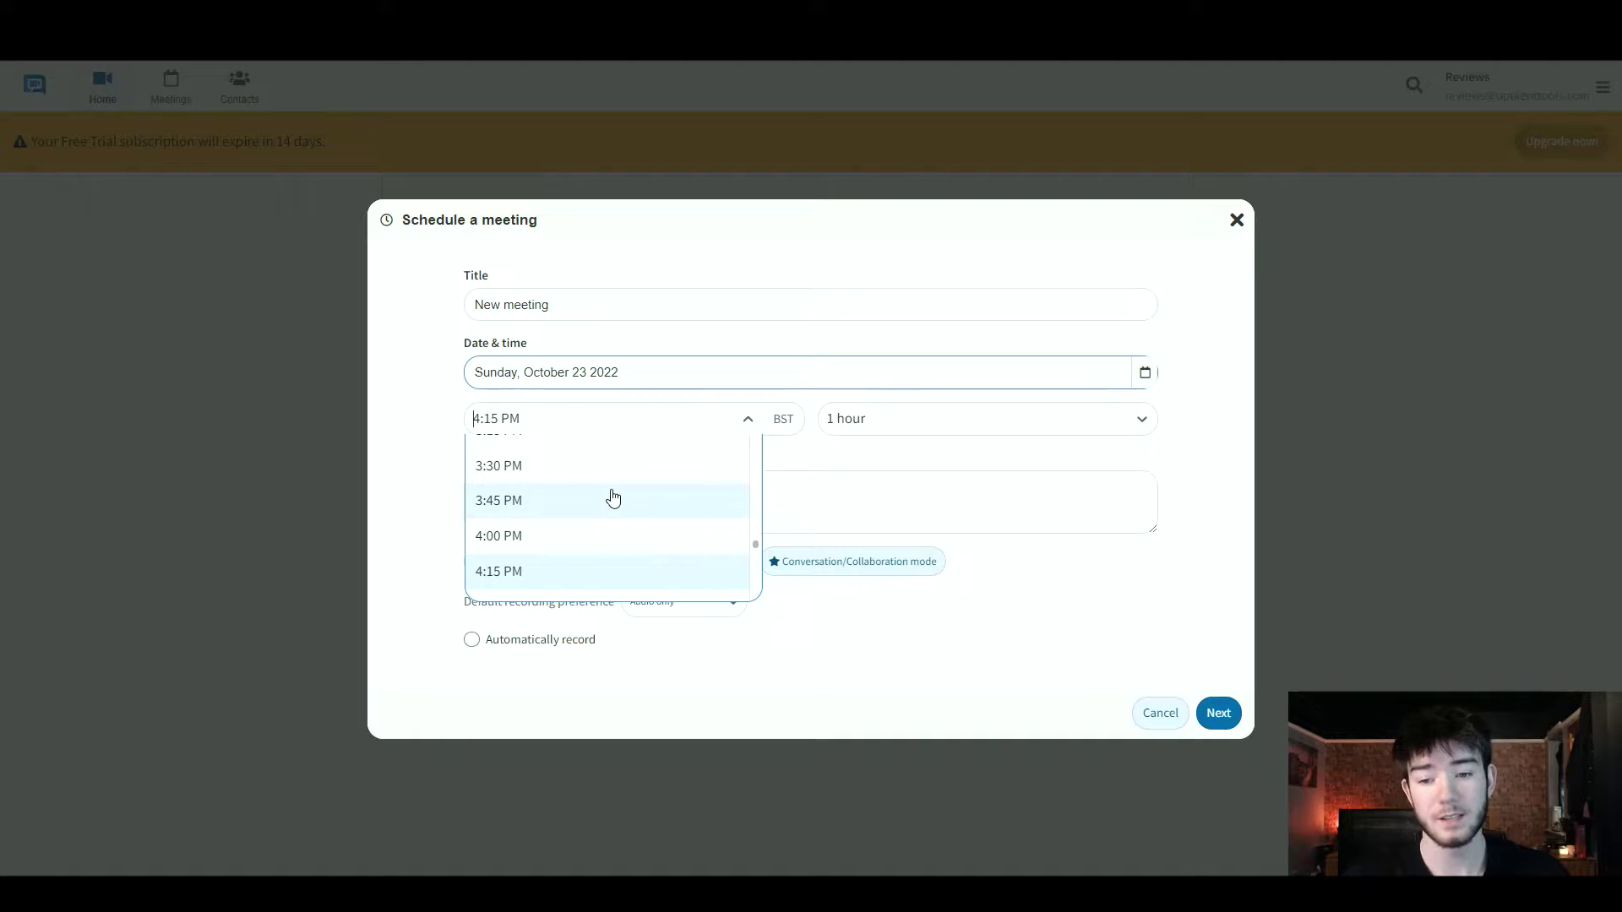
pyautogui.scroll(-3, 612, 534)
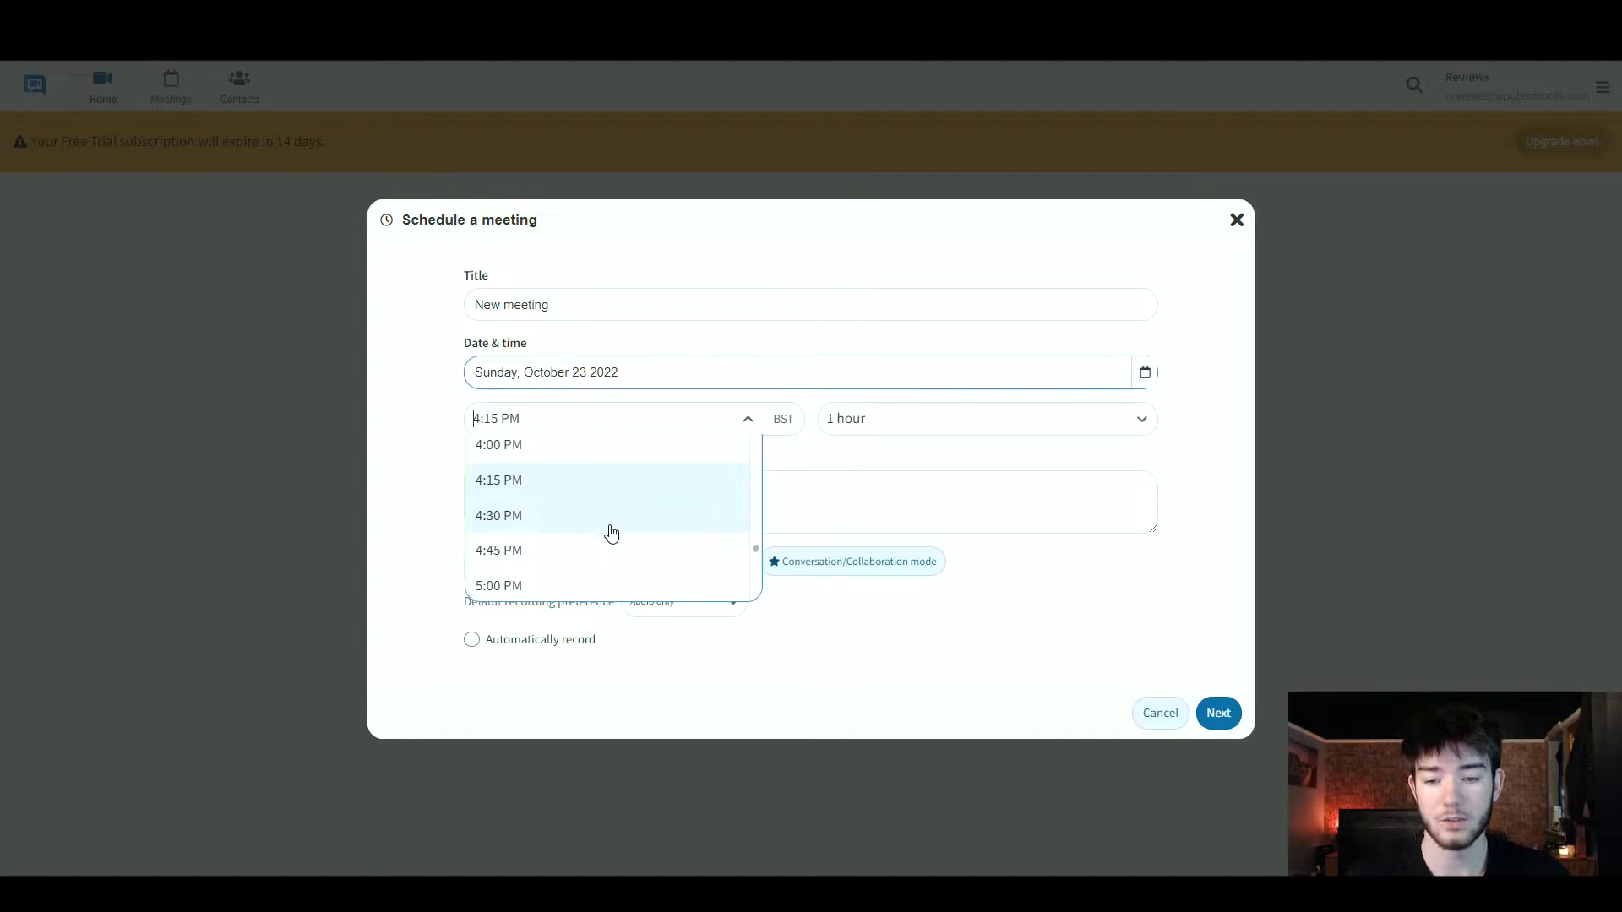
pyautogui.click(615, 500)
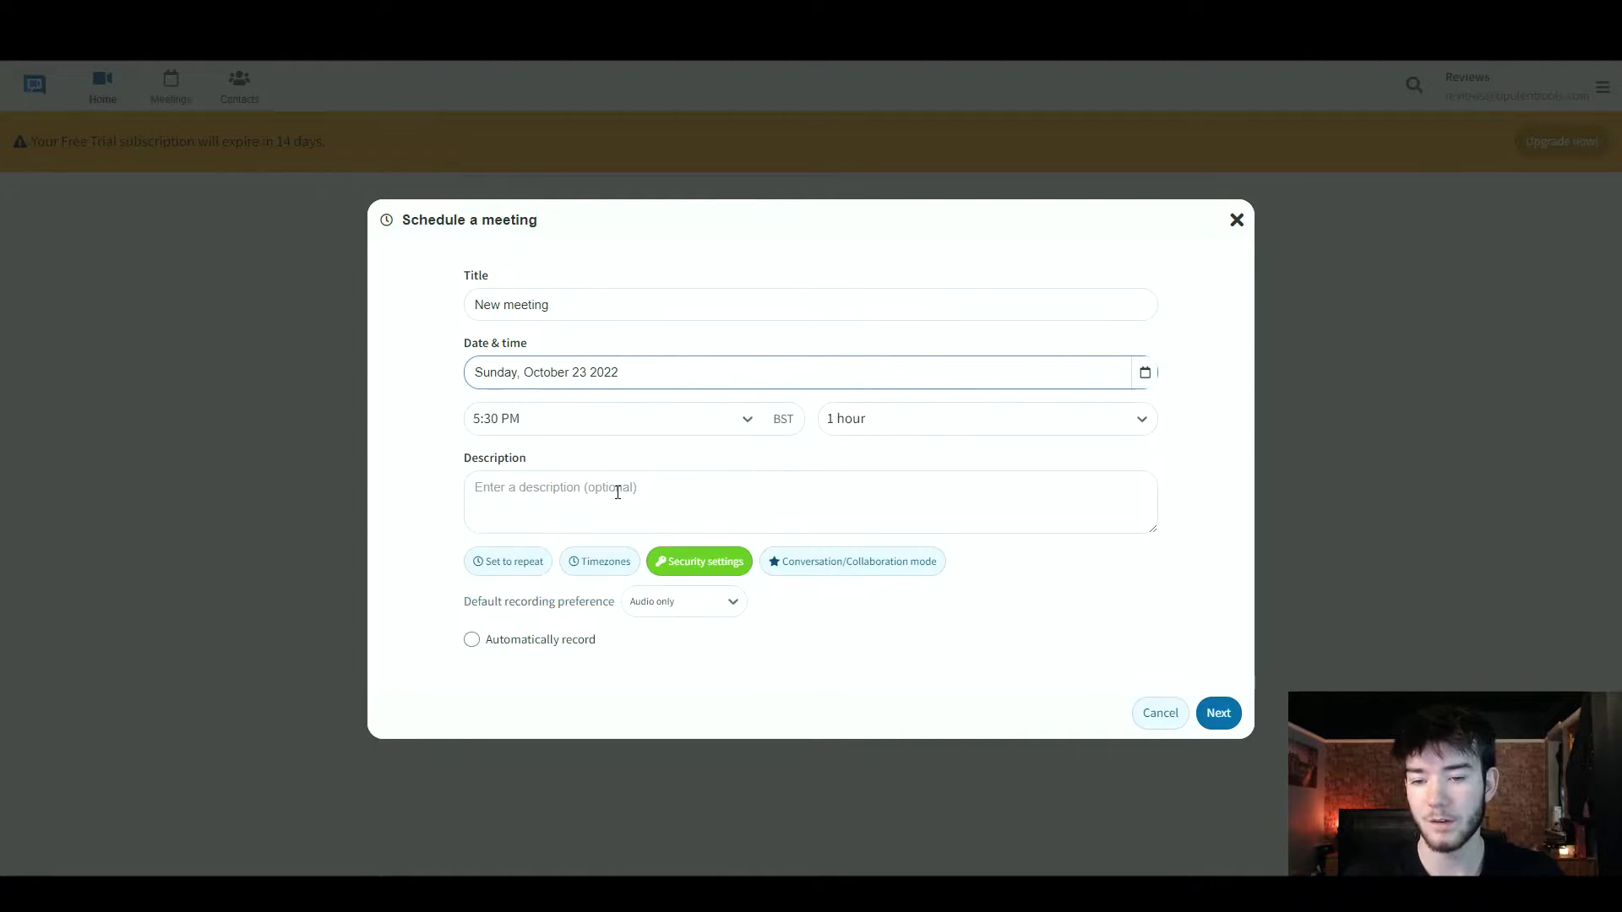
pyautogui.click(898, 421)
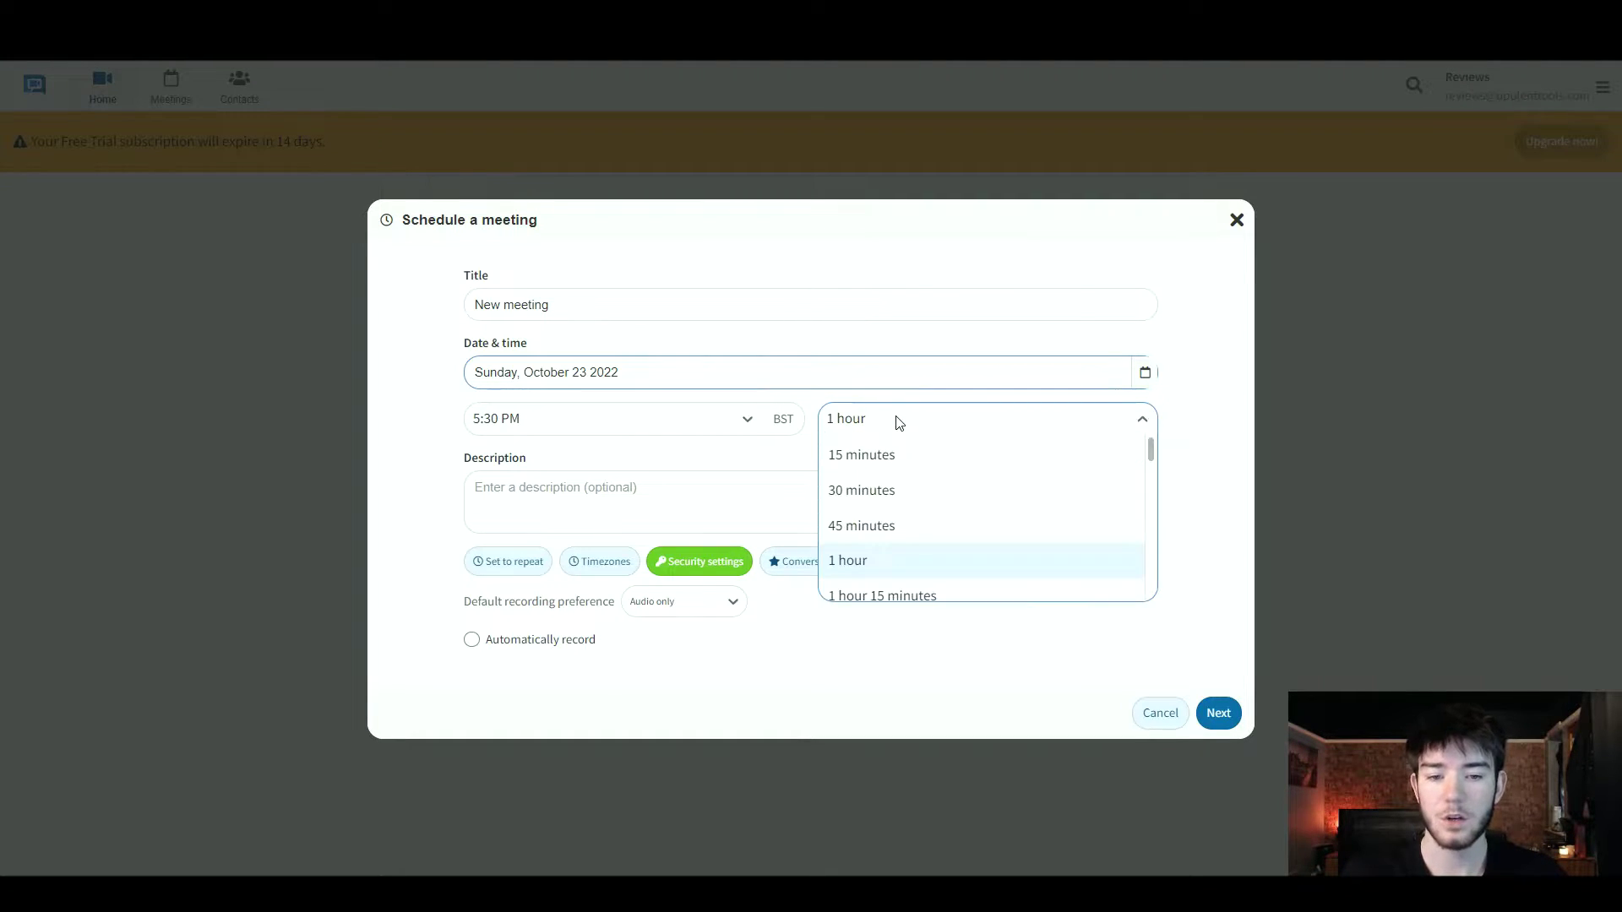
pyautogui.scroll(-2, 952, 528)
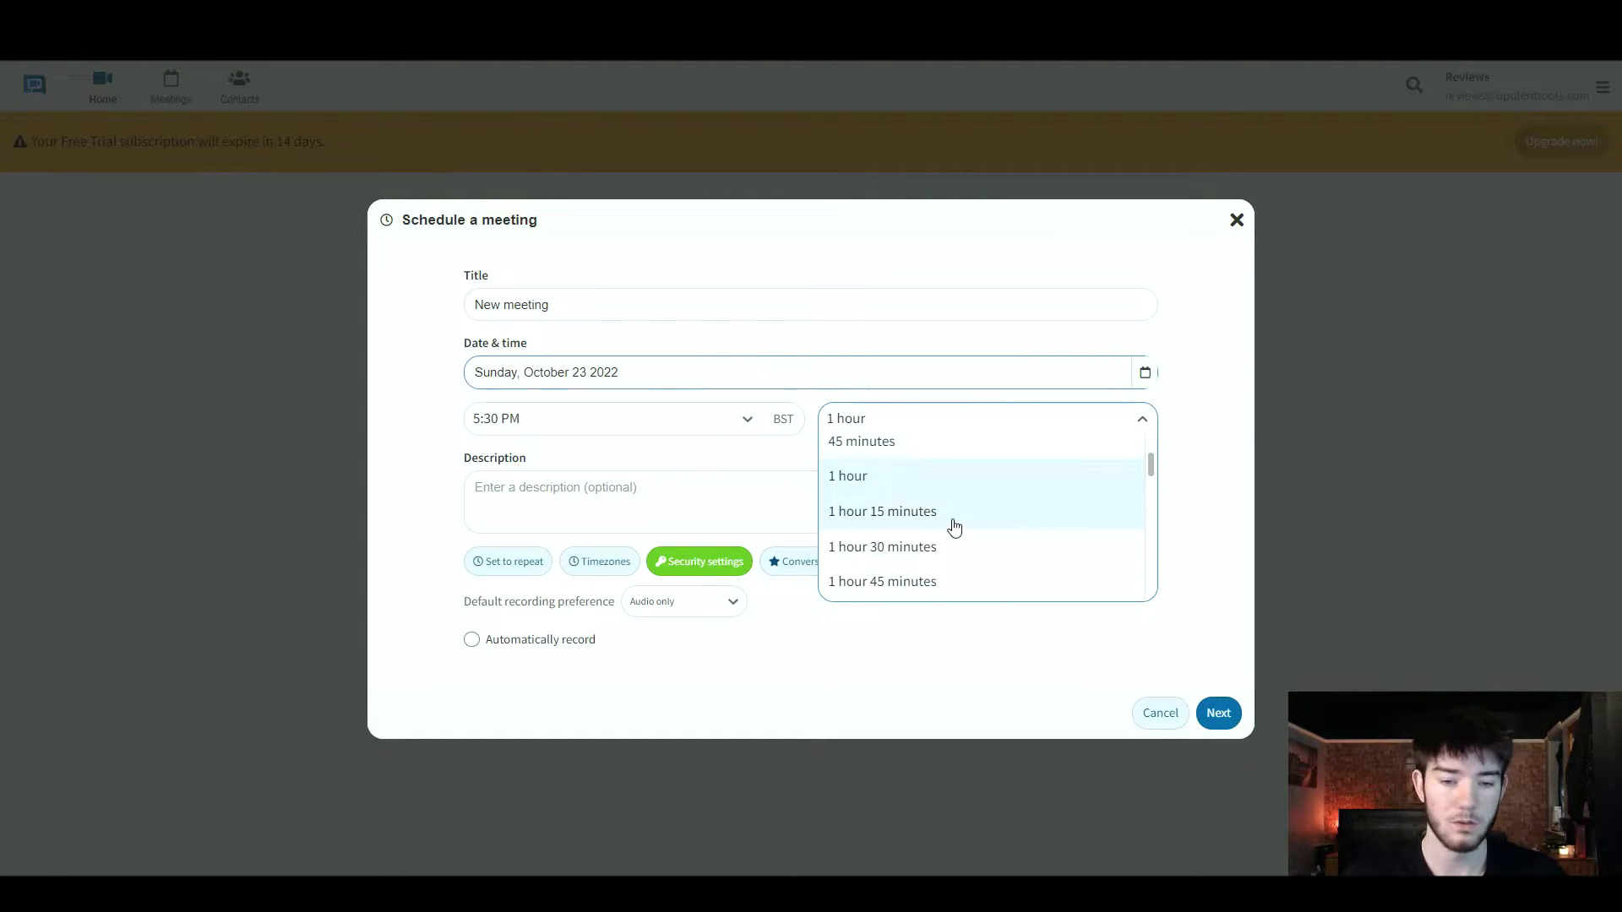
pyautogui.click(959, 547)
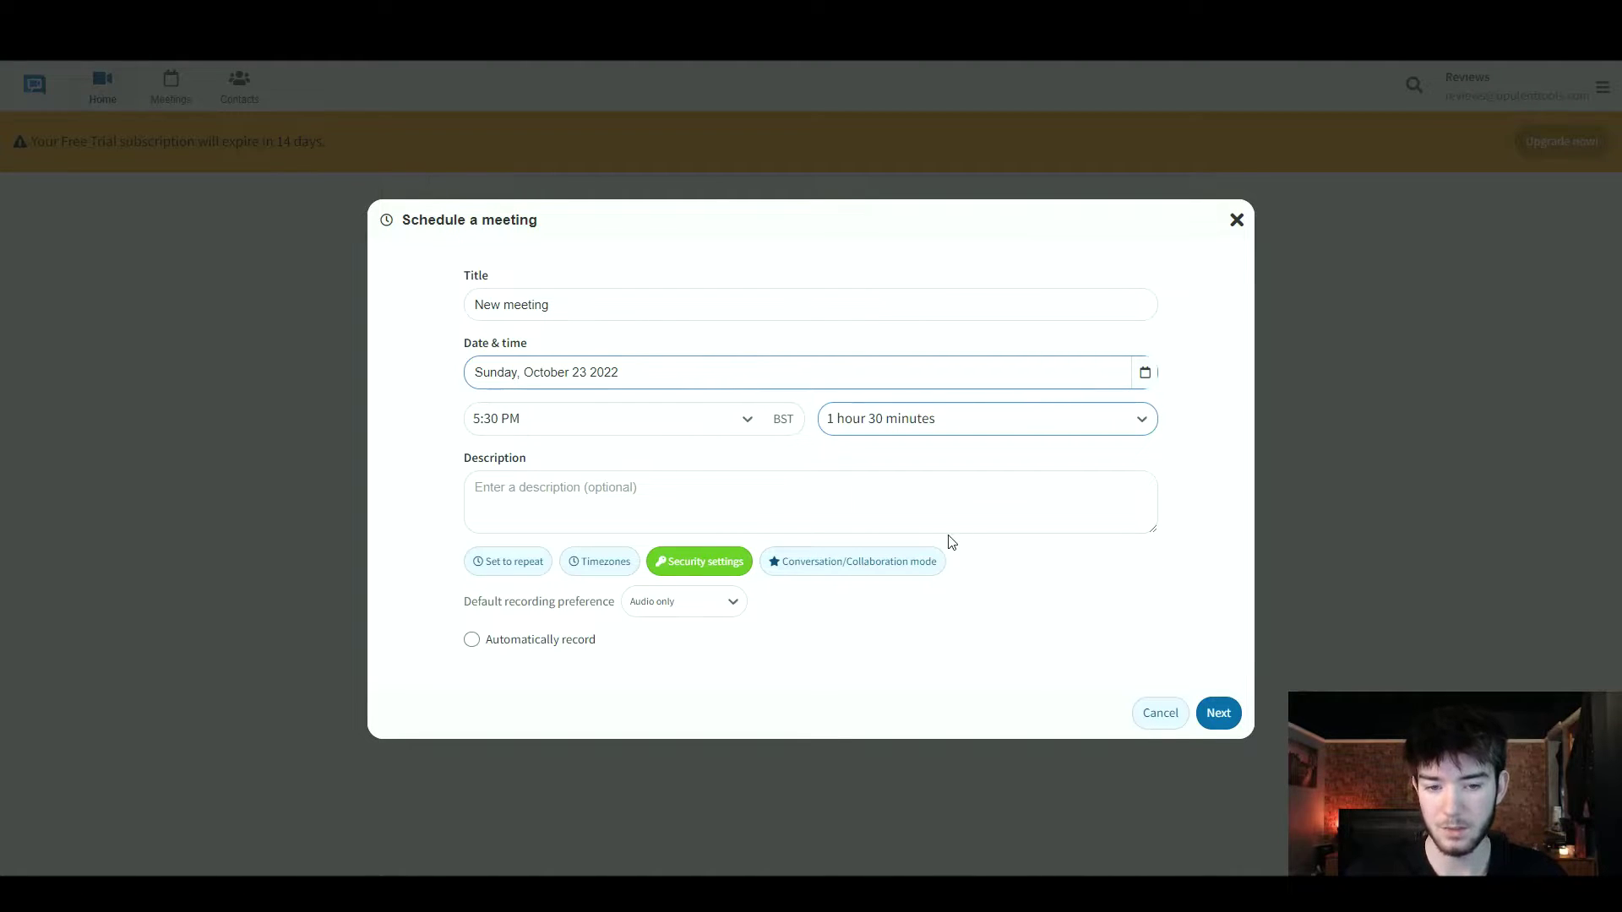
# Add the description 'Please join my meeting' and continue to the Participants step.
pyautogui.click(814, 518)
pyautogui.write('Please join my meeting')
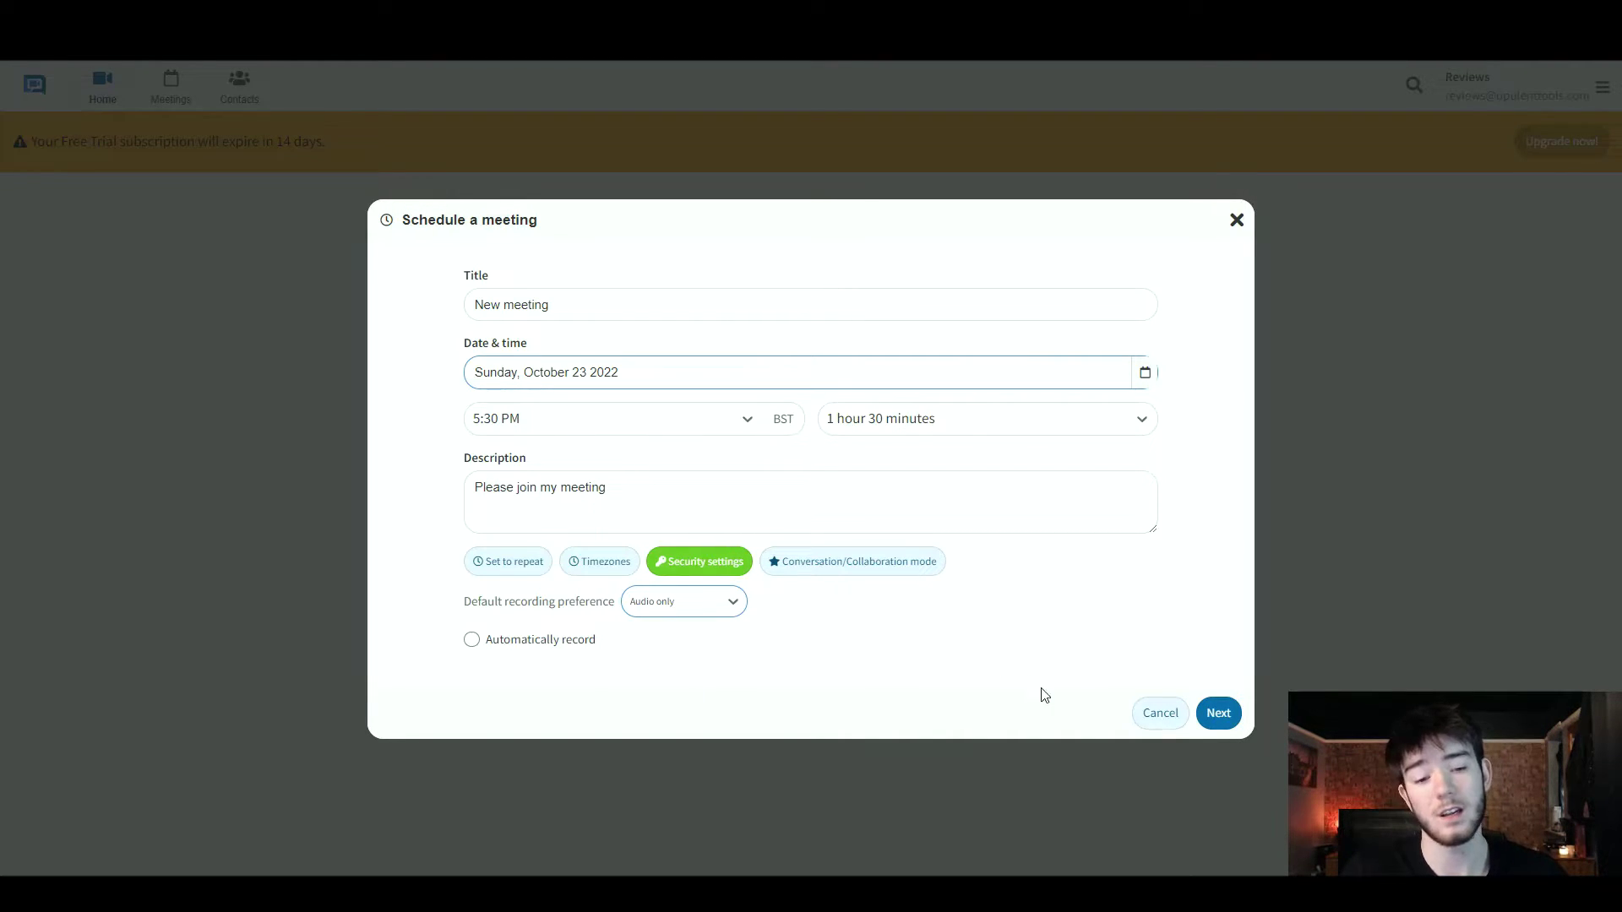
pyautogui.click(1221, 718)
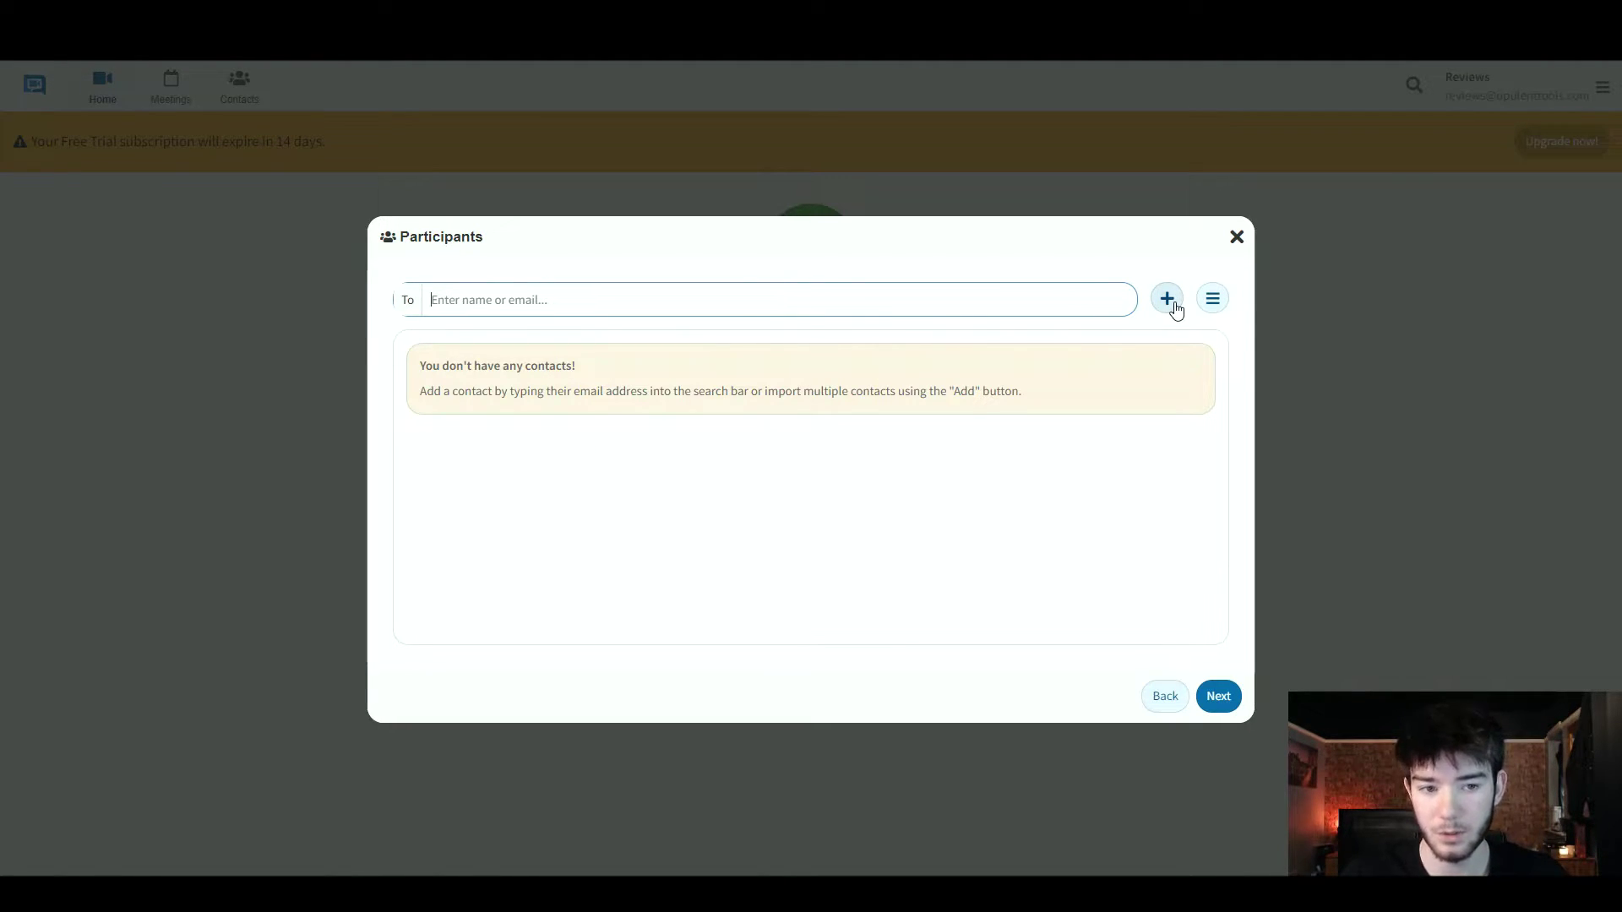
# Continue past participants and dial-in numbers without adding any, reaching the Summary.
pyautogui.click(1213, 301)
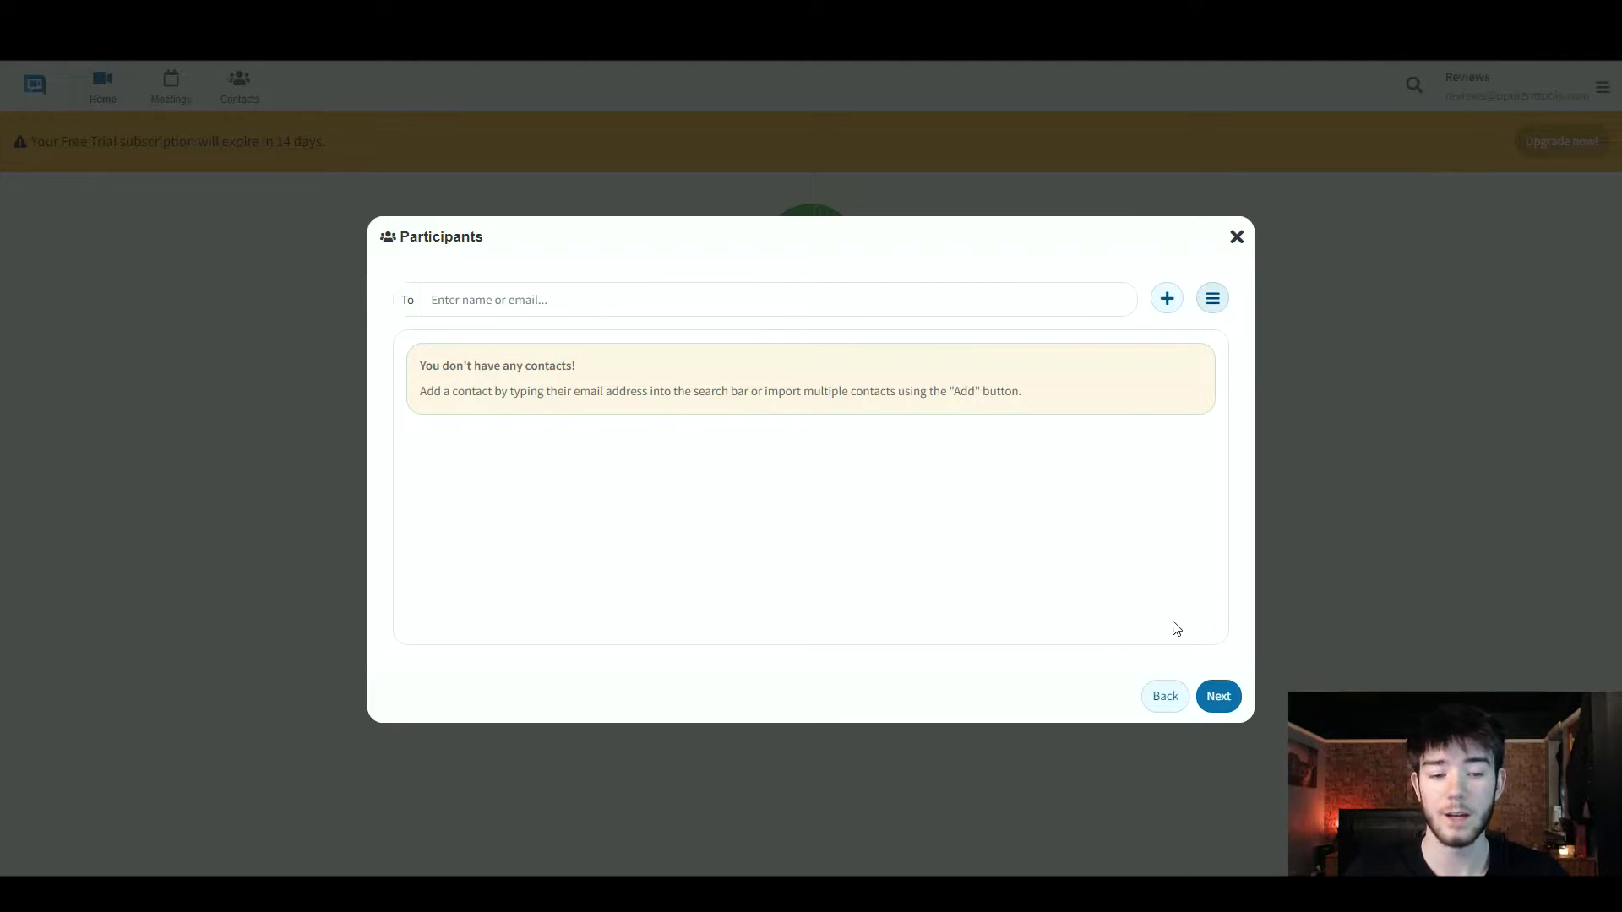
pyautogui.click(1218, 696)
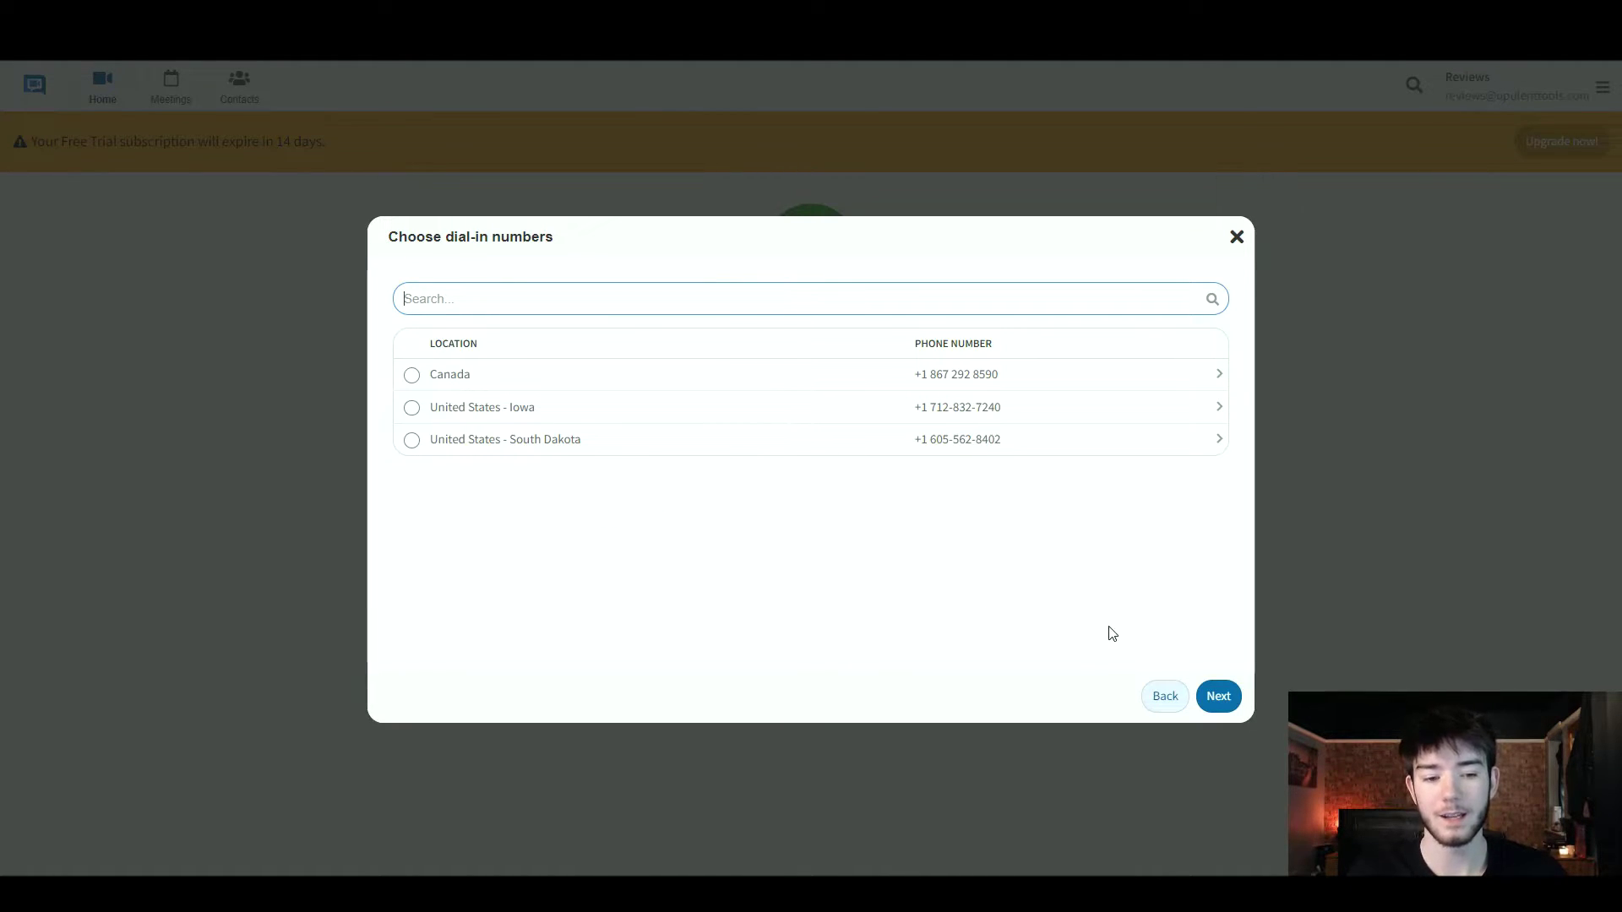
pyautogui.click(1218, 696)
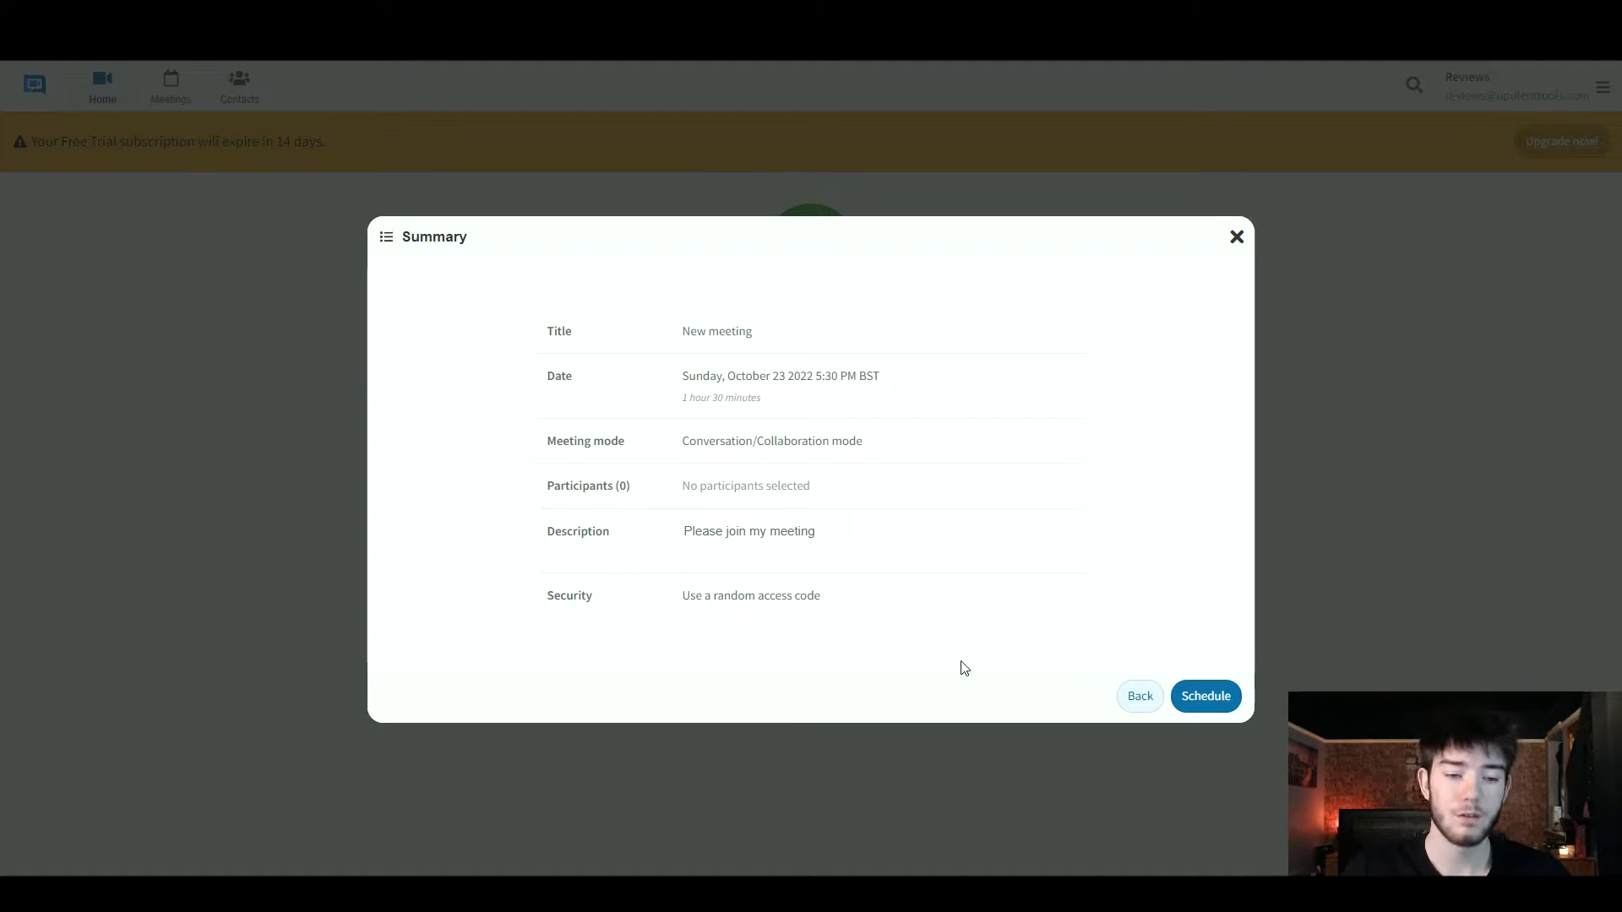
# Schedule the meeting, check the participant status filter, and dismiss the confirmation to return Home.
pyautogui.click(1176, 697)
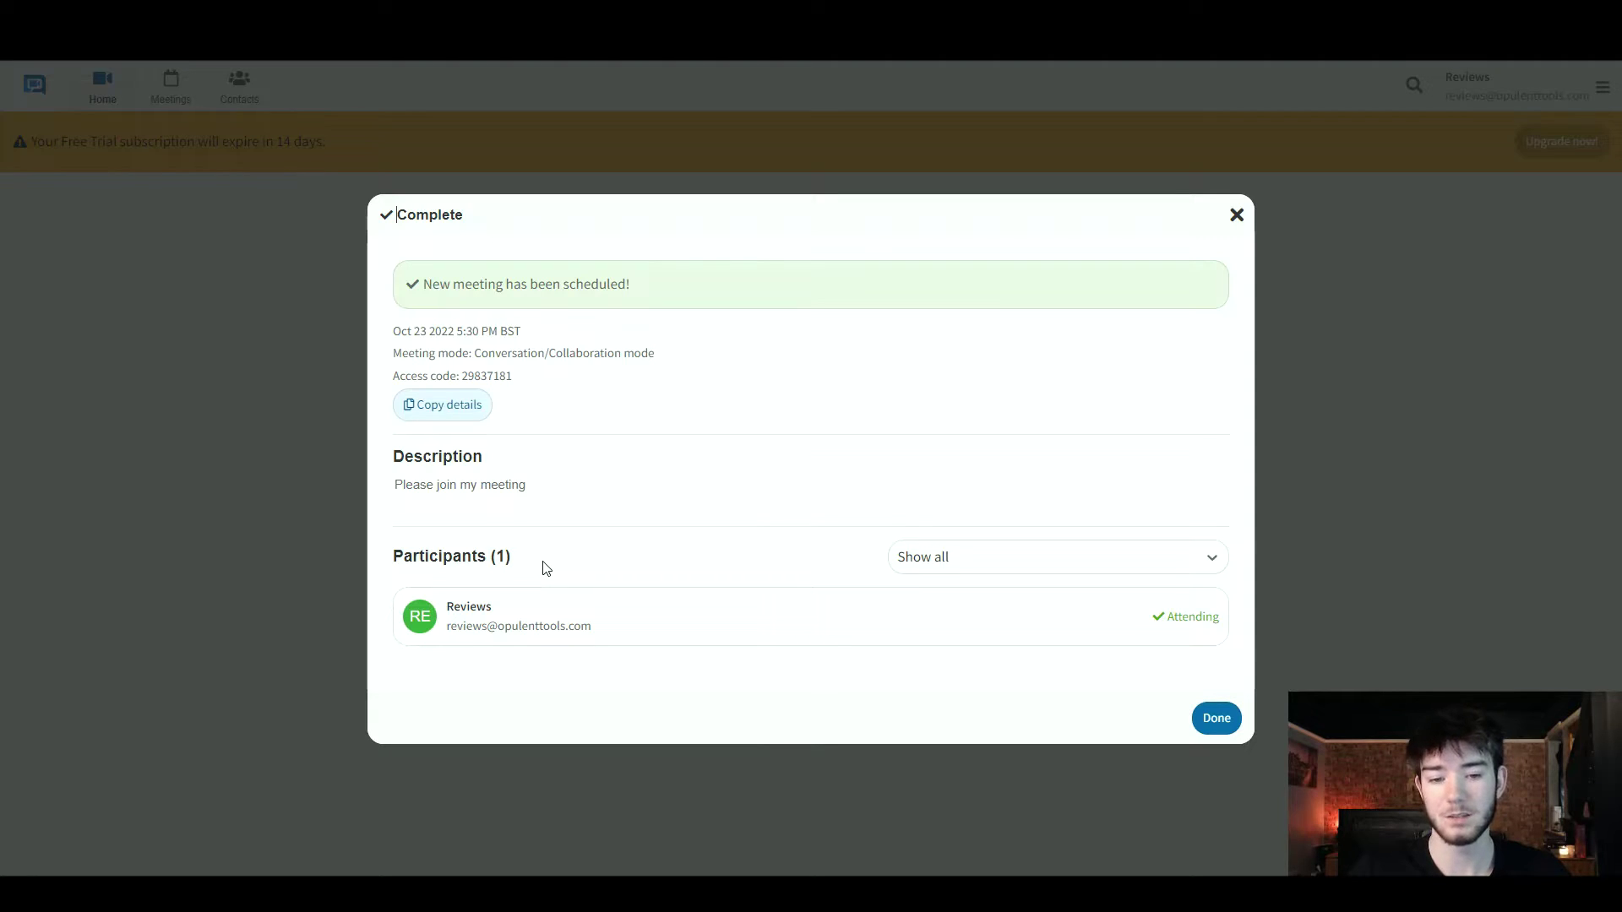
pyautogui.click(986, 557)
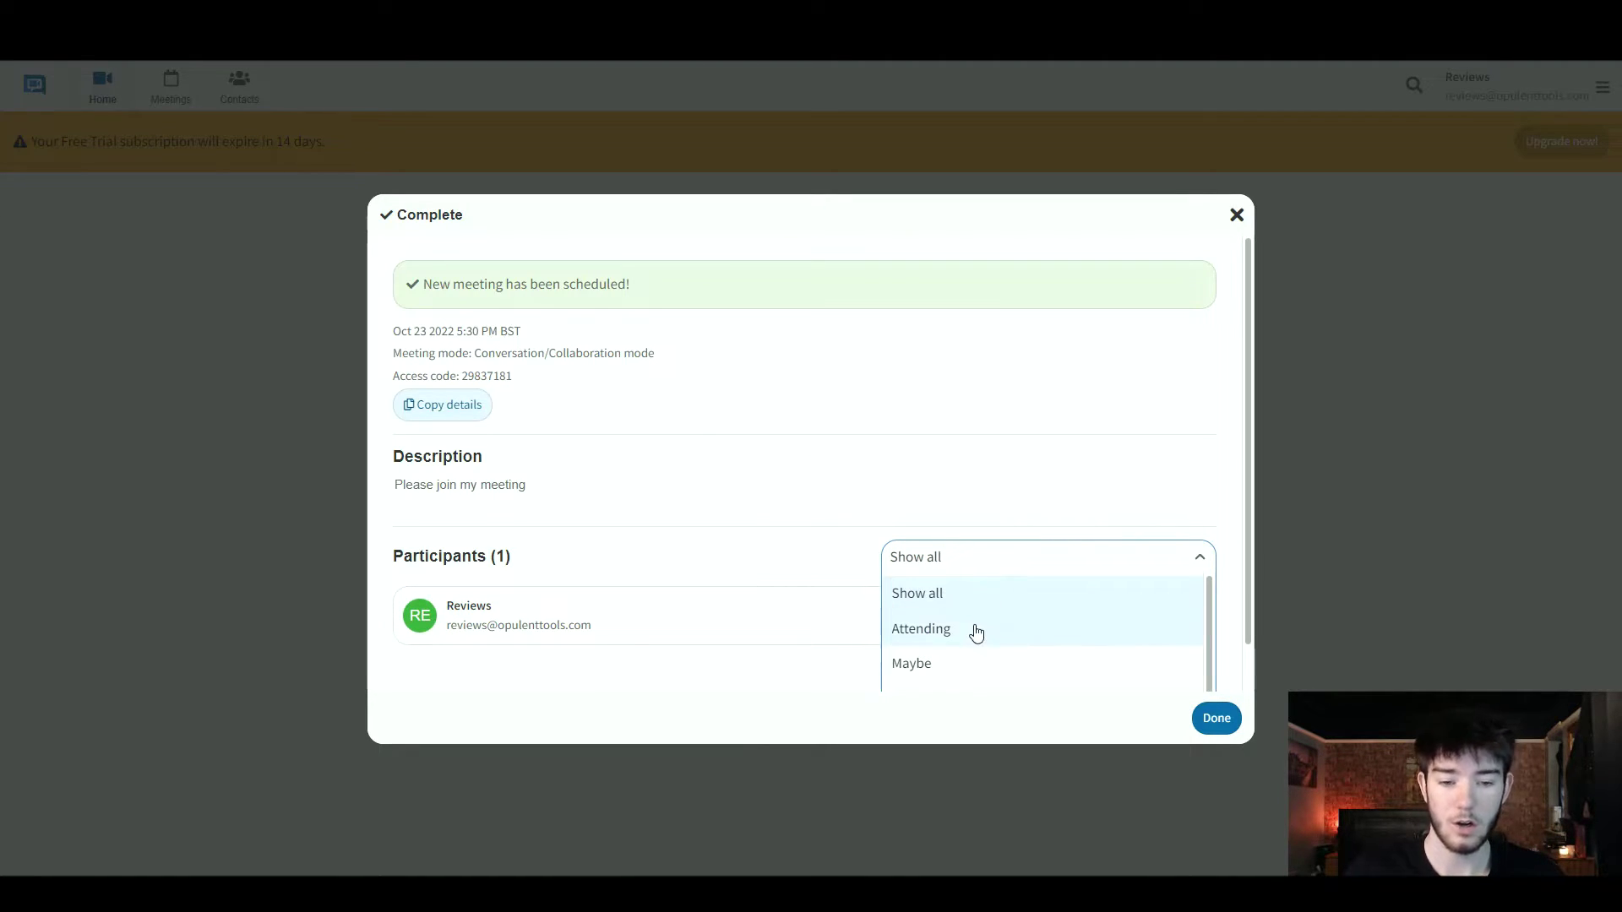
pyautogui.scroll(-1, 979, 665)
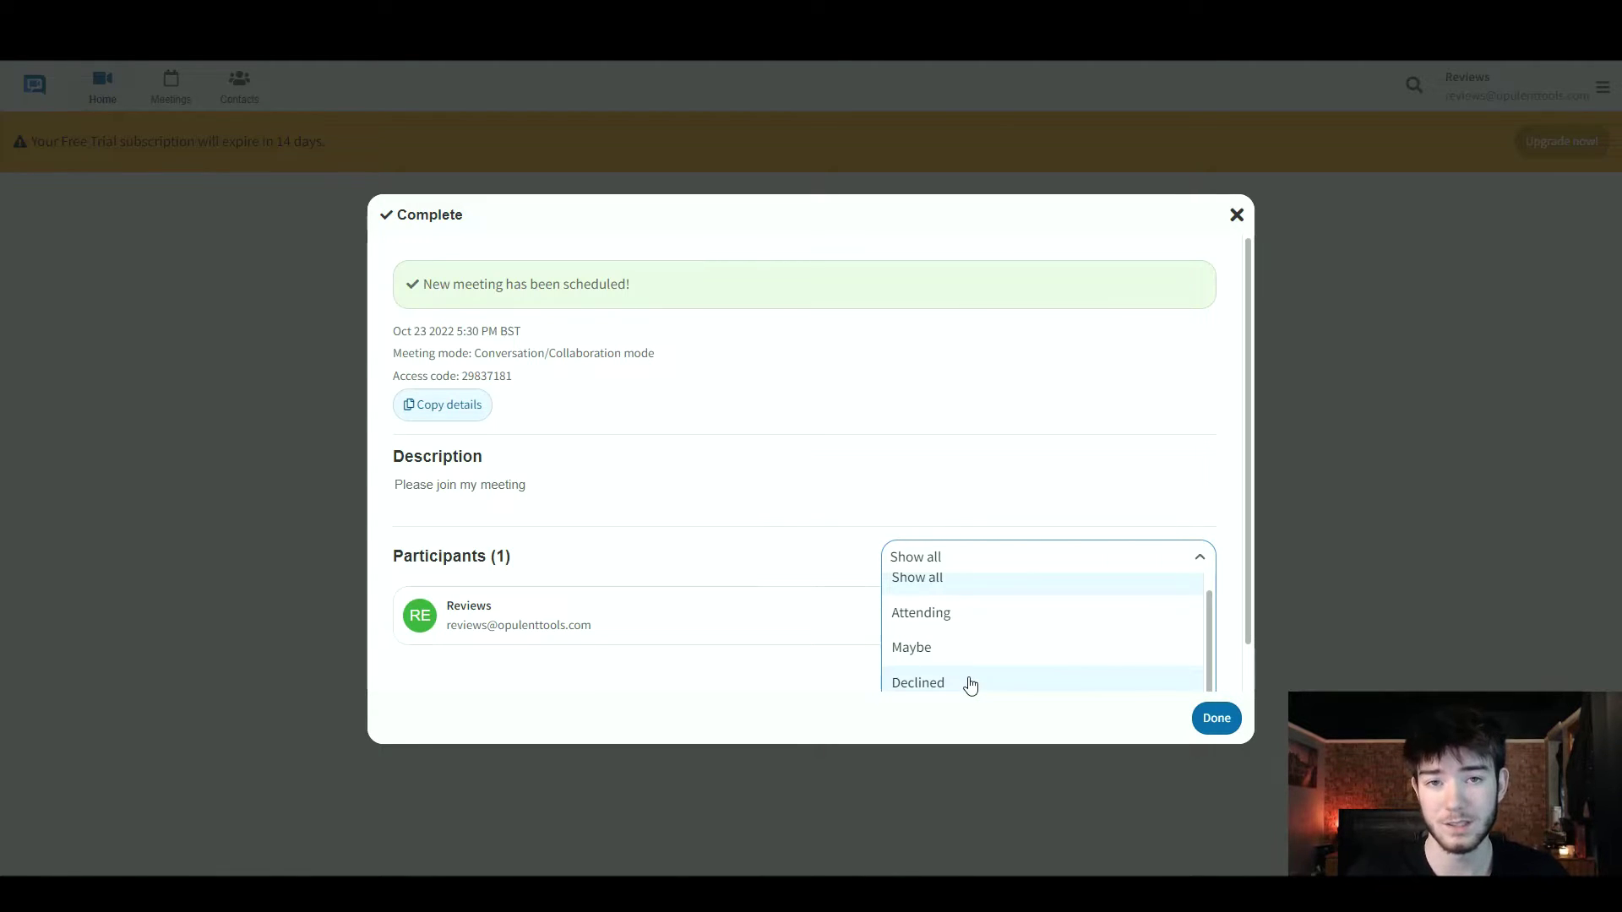
pyautogui.click(841, 571)
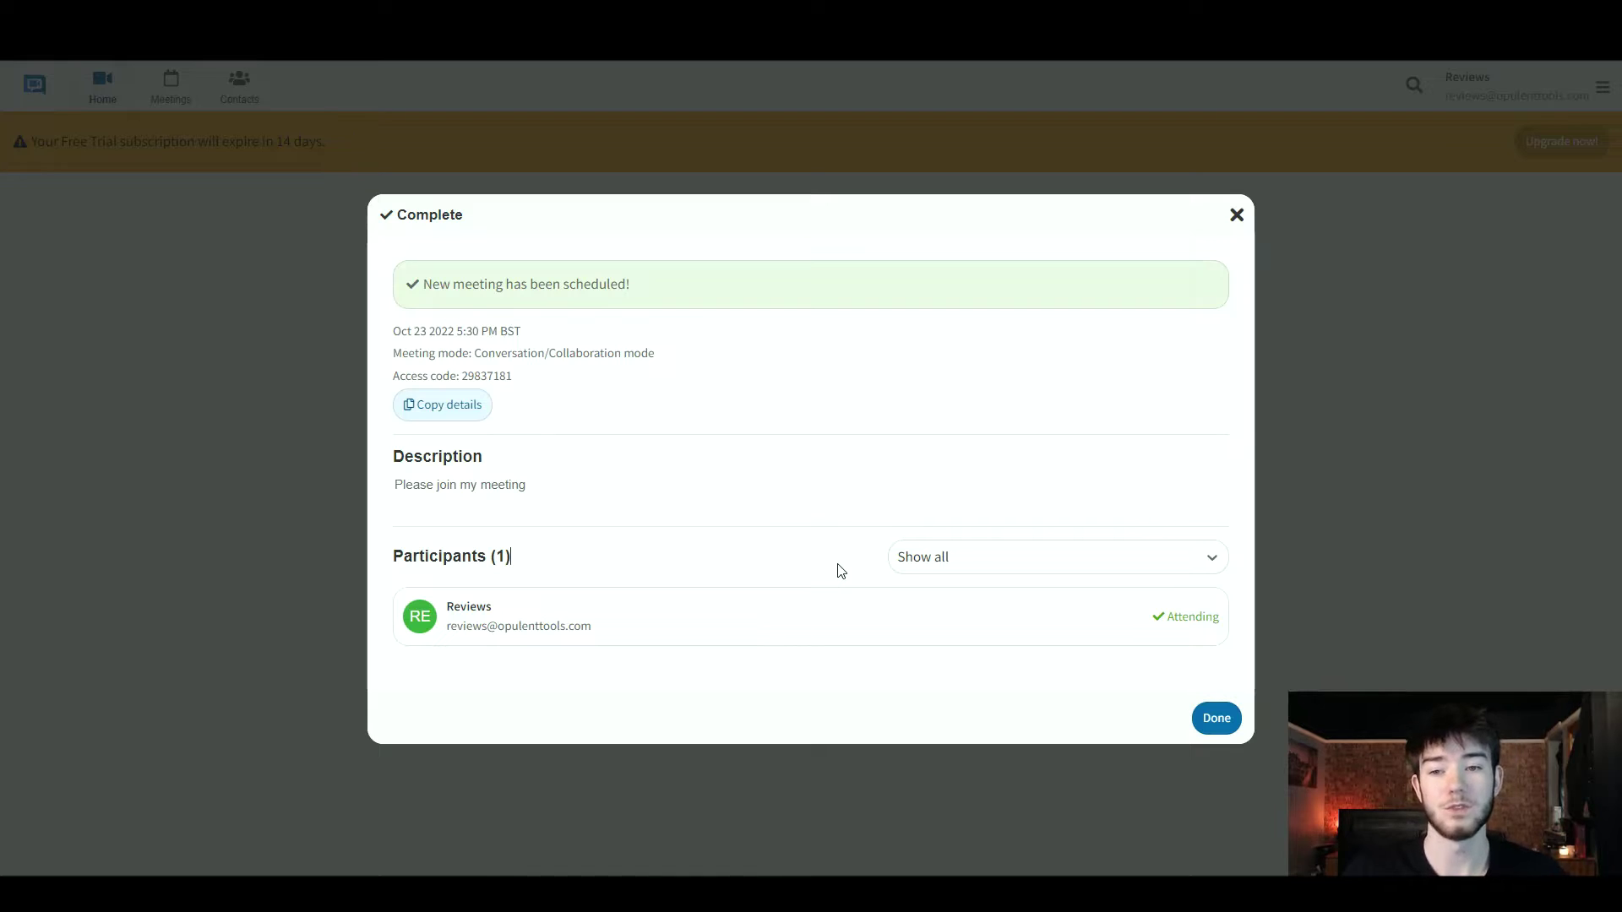
pyautogui.click(1218, 719)
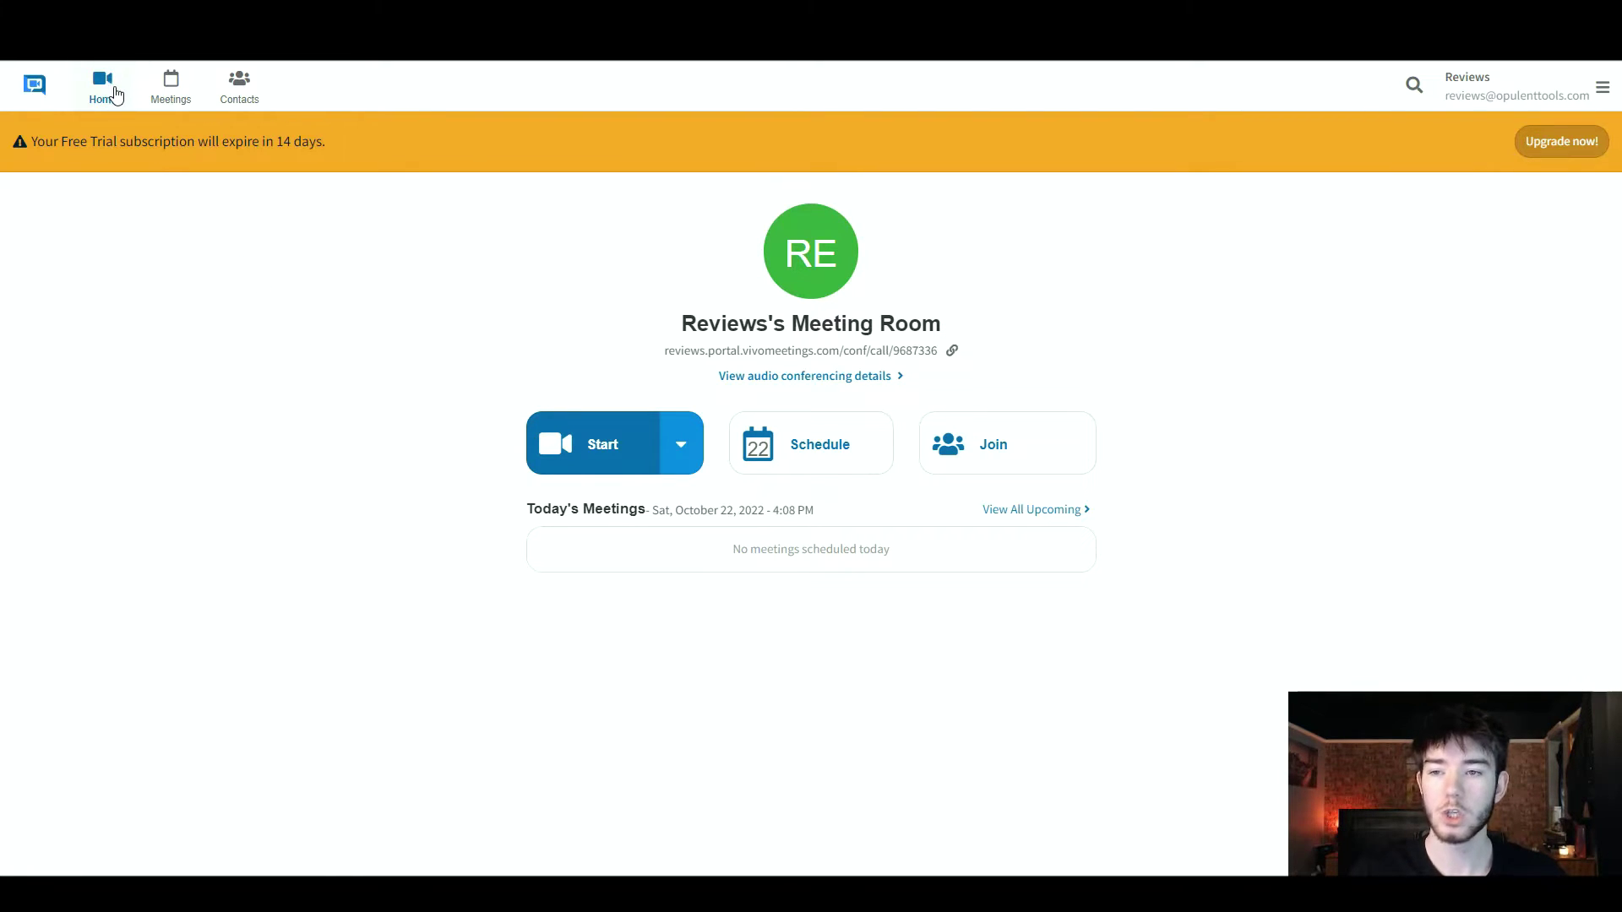
# List upcoming meetings, glance at November 2022, and return to October 2022 showing New meeting.
pyautogui.click(184, 86)
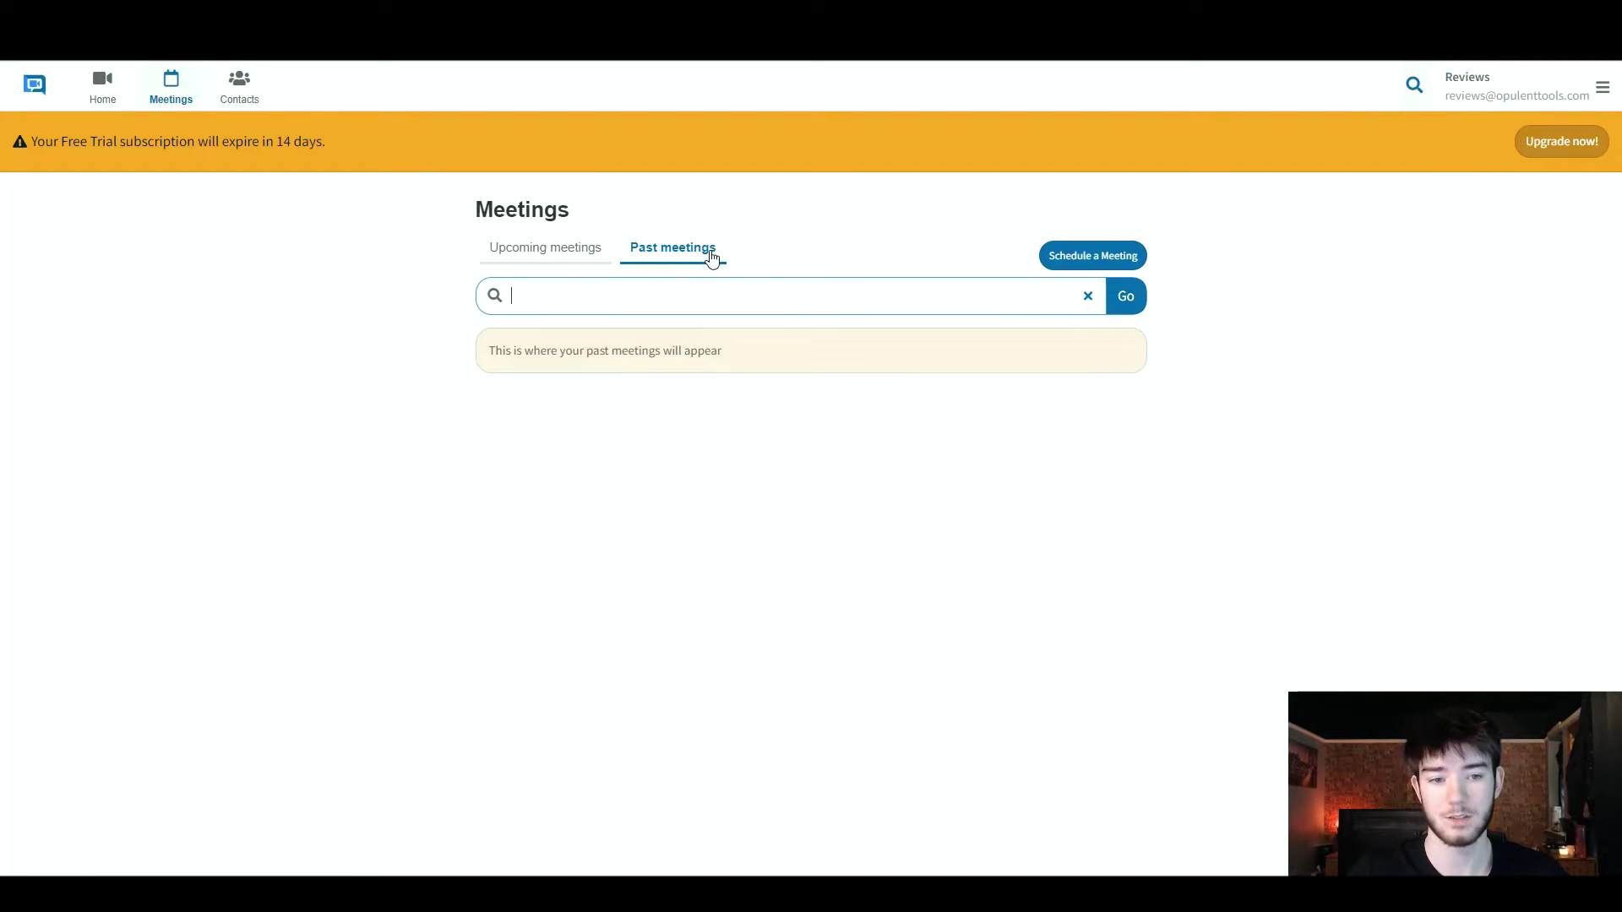
pyautogui.click(591, 258)
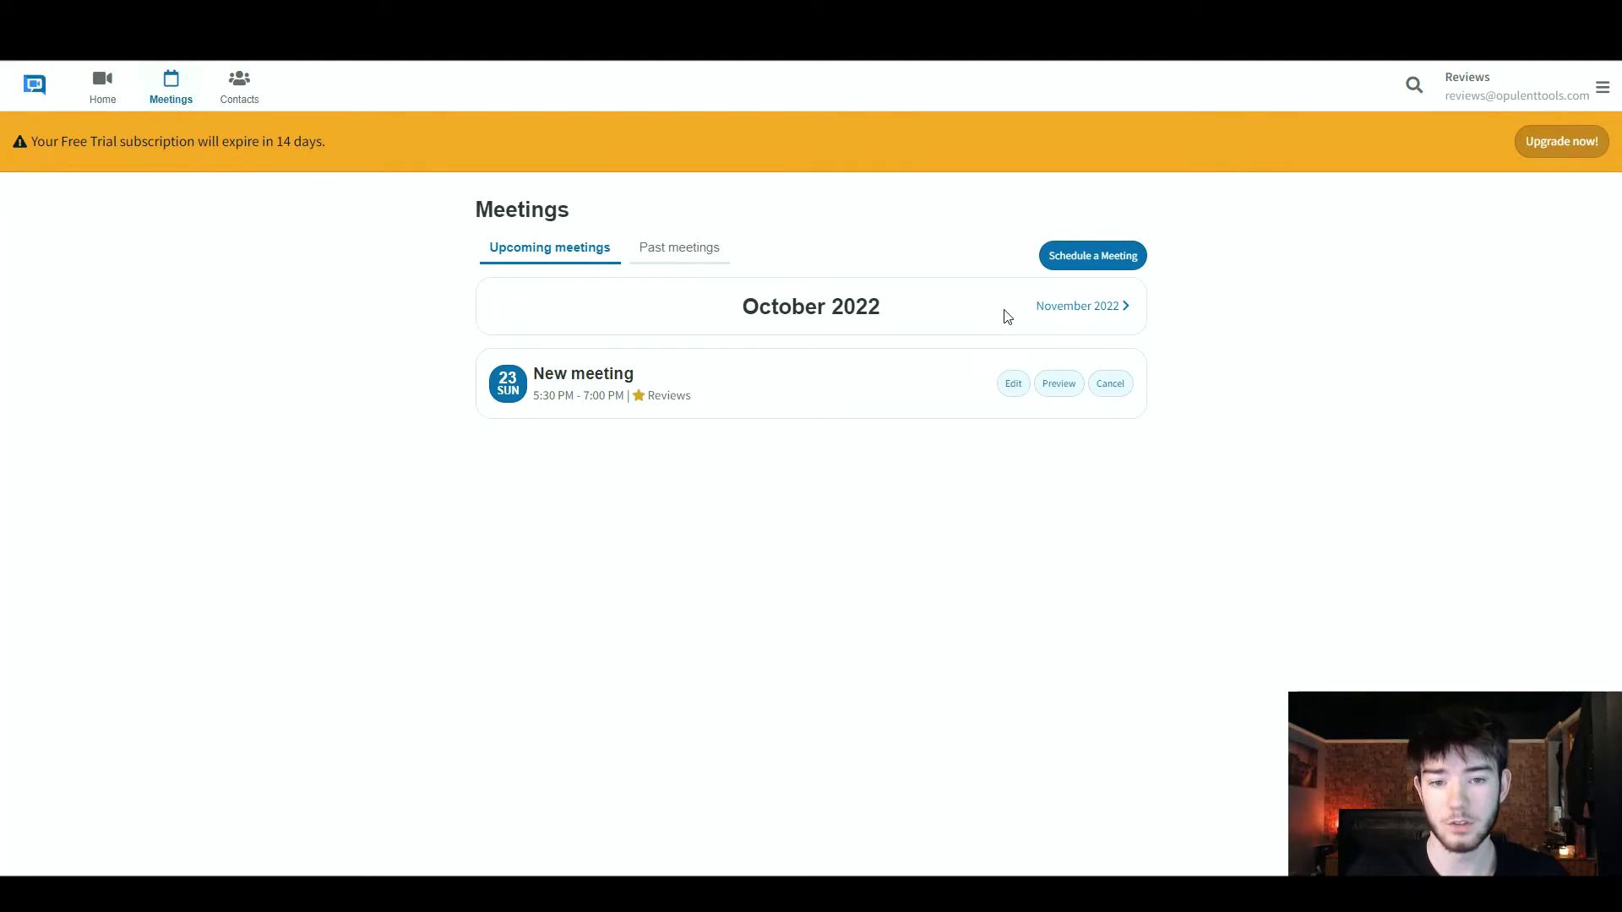
pyautogui.click(1049, 307)
pyautogui.click(541, 307)
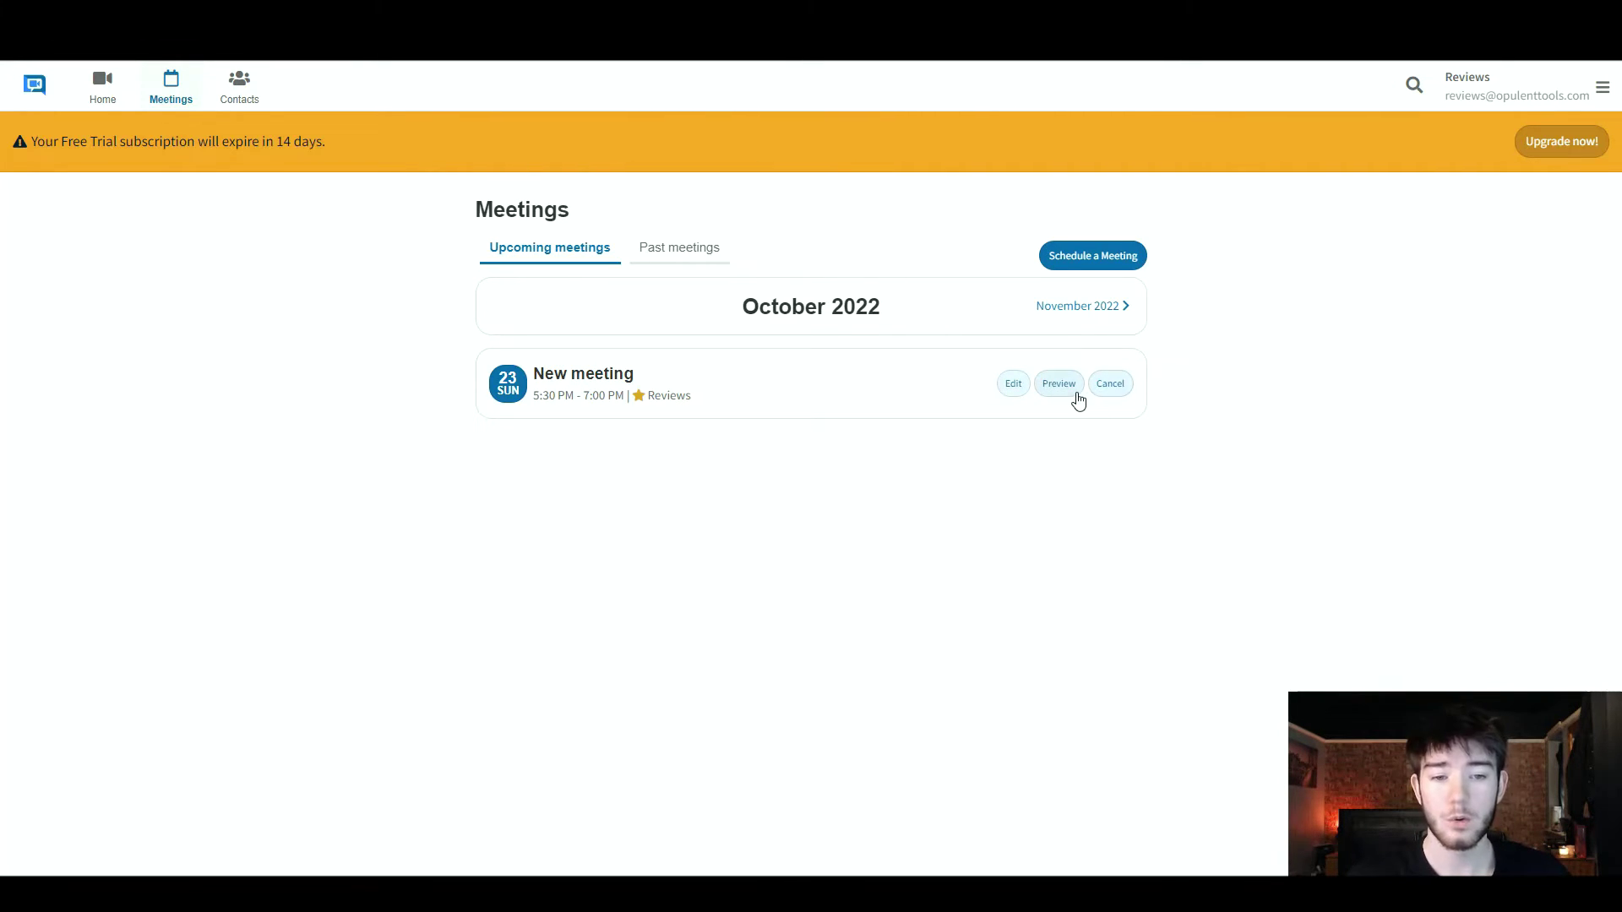
pyautogui.click(1017, 391)
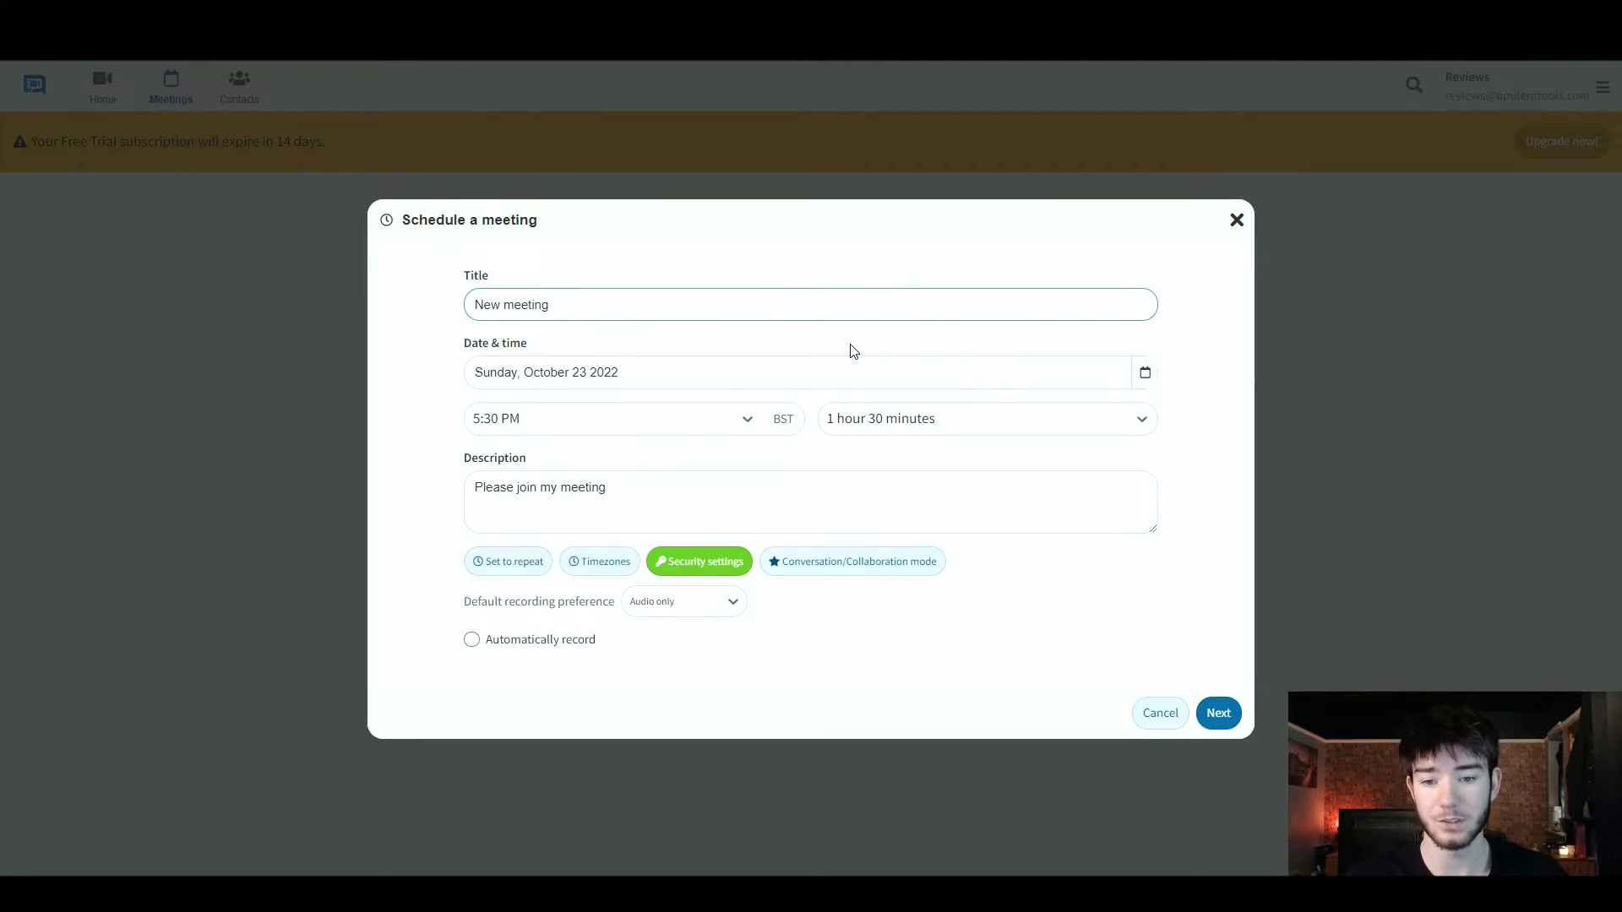
pyautogui.press('Escape')
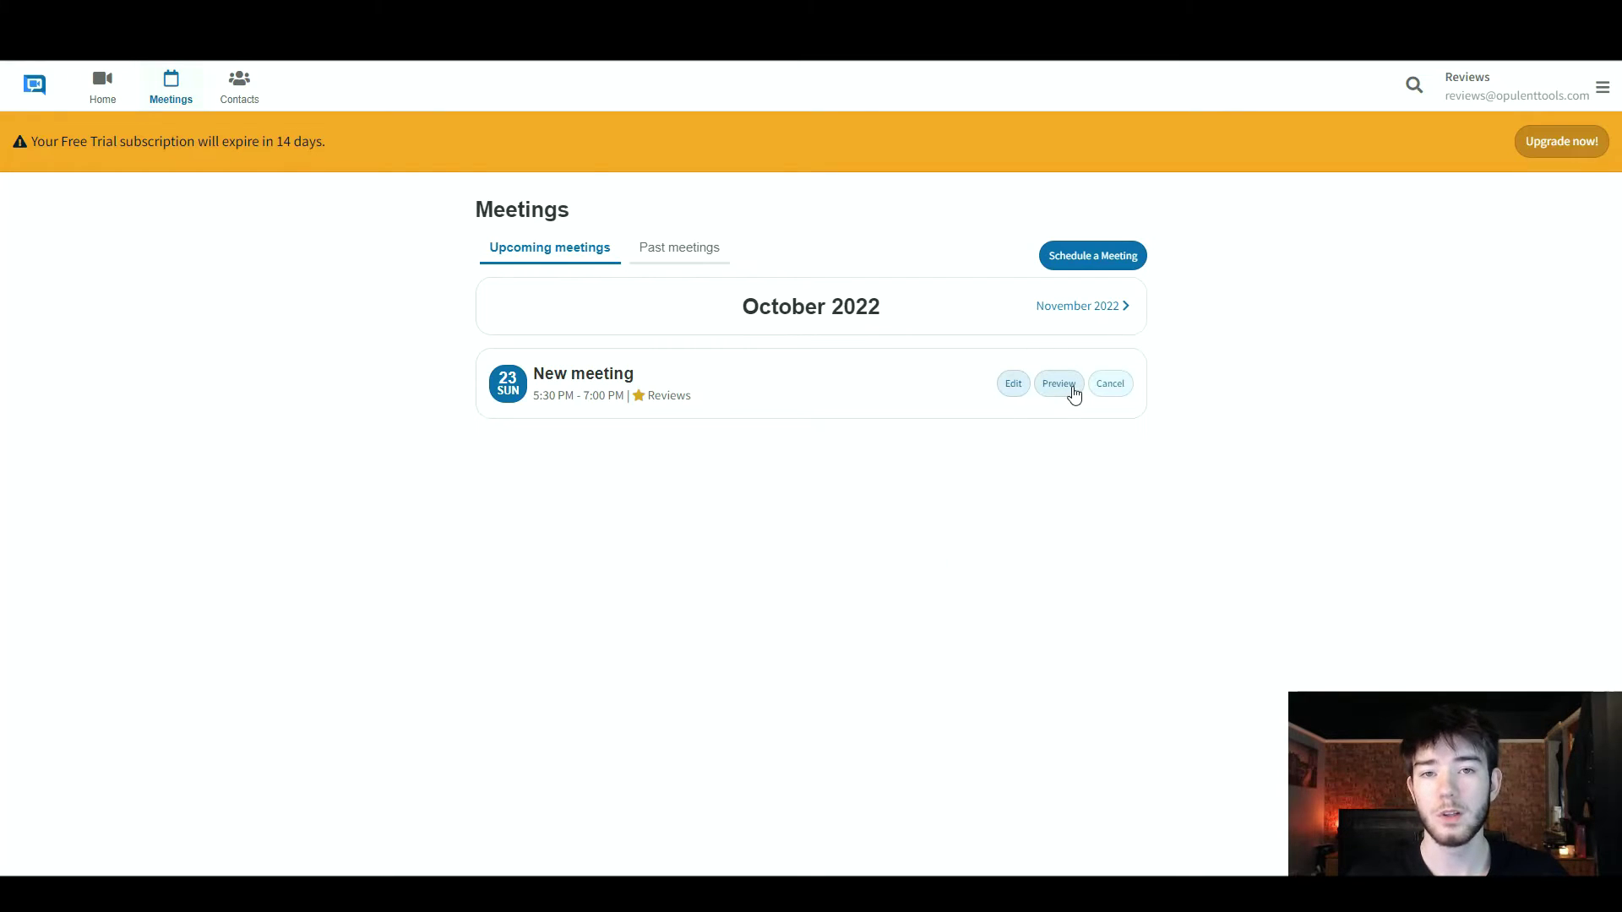
pyautogui.click(1058, 384)
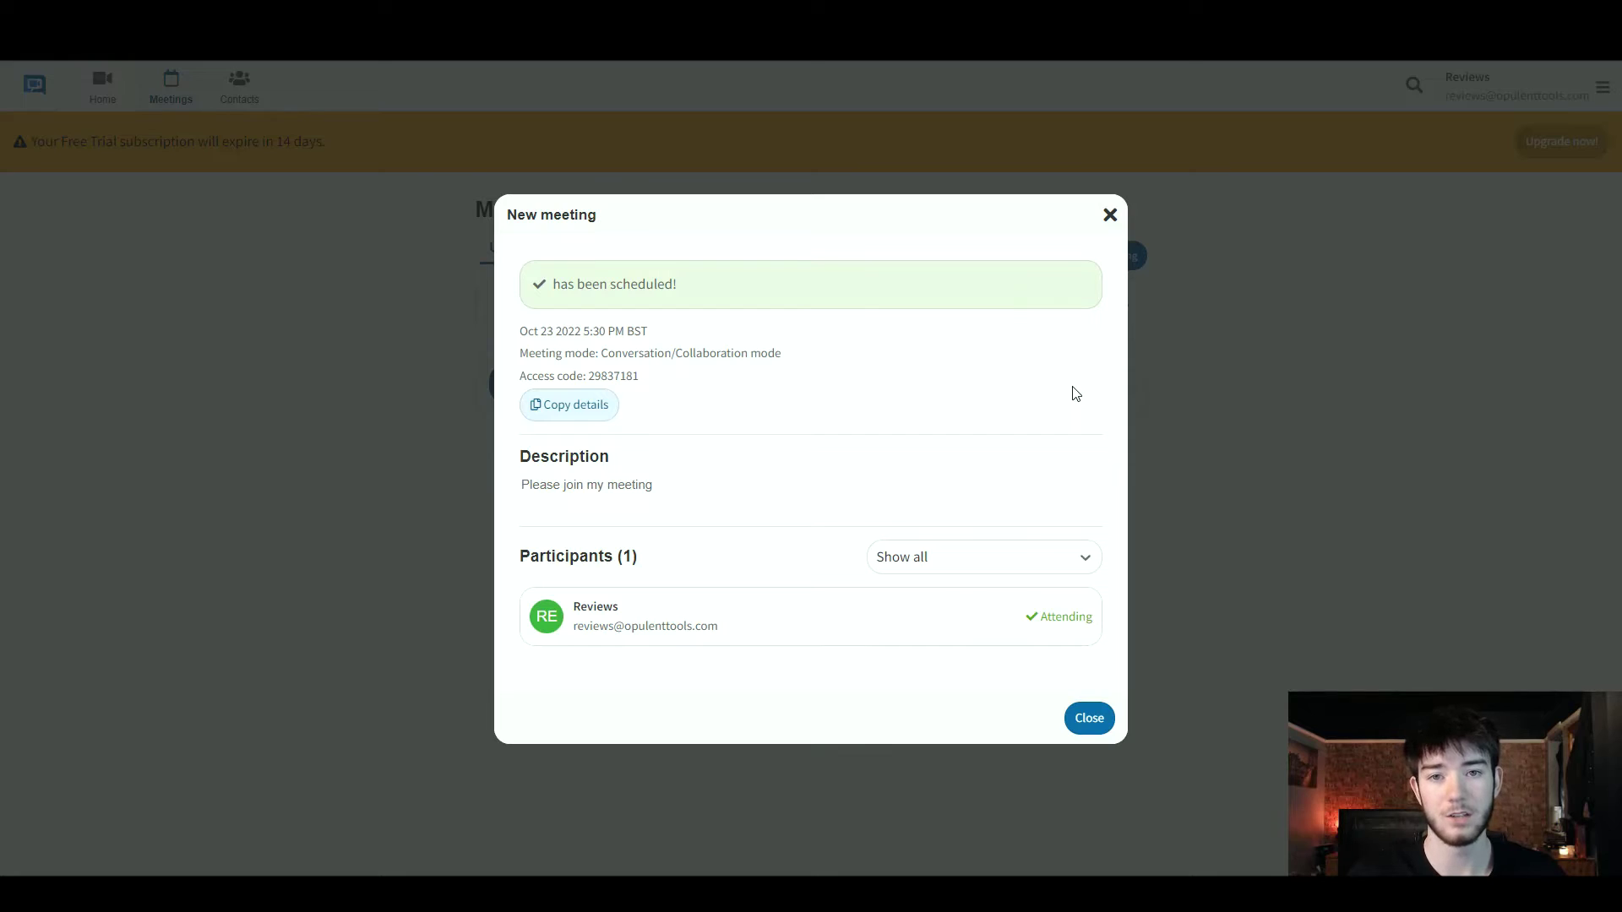
pyautogui.click(1110, 216)
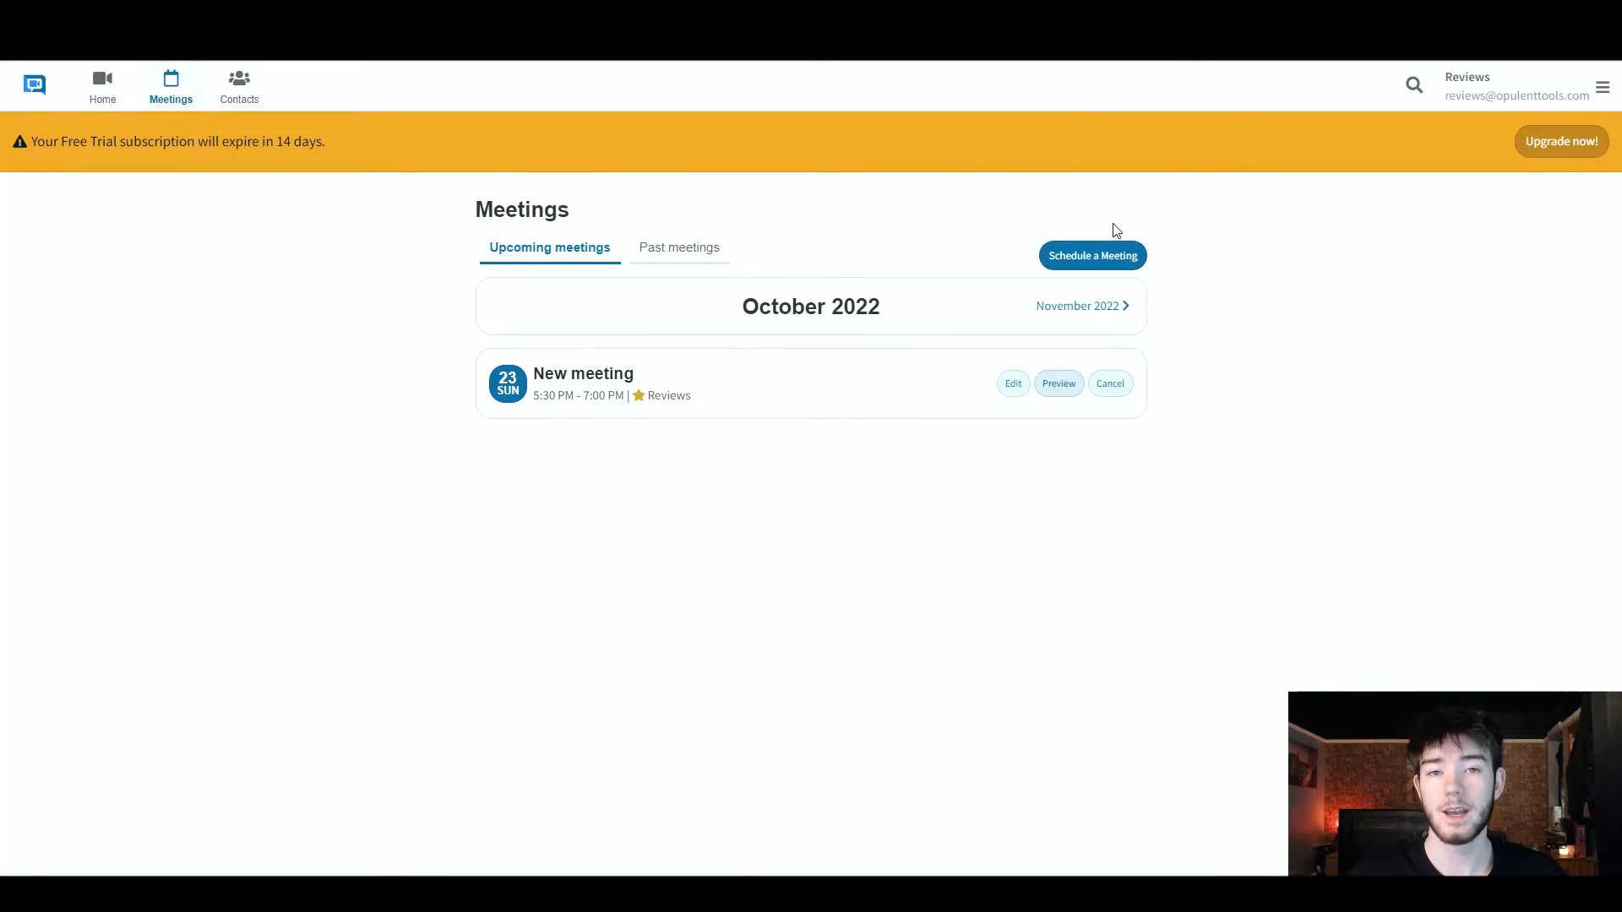
# Cancel New meeting from the Meetings list and confirm the cancellation.
pyautogui.click(1110, 384)
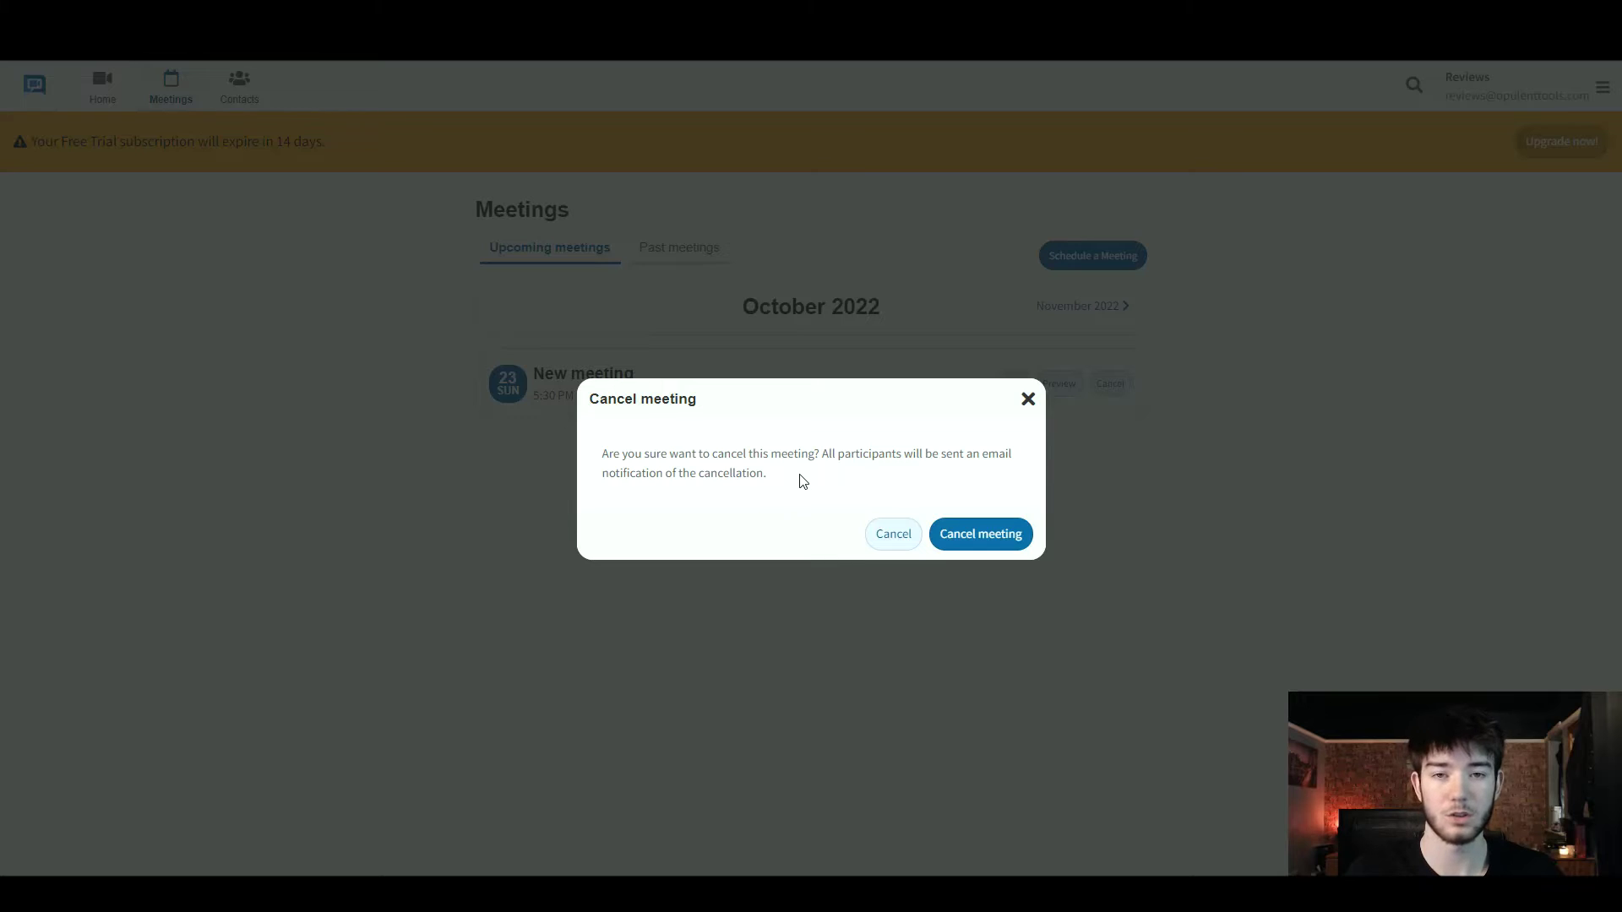
pyautogui.click(1009, 538)
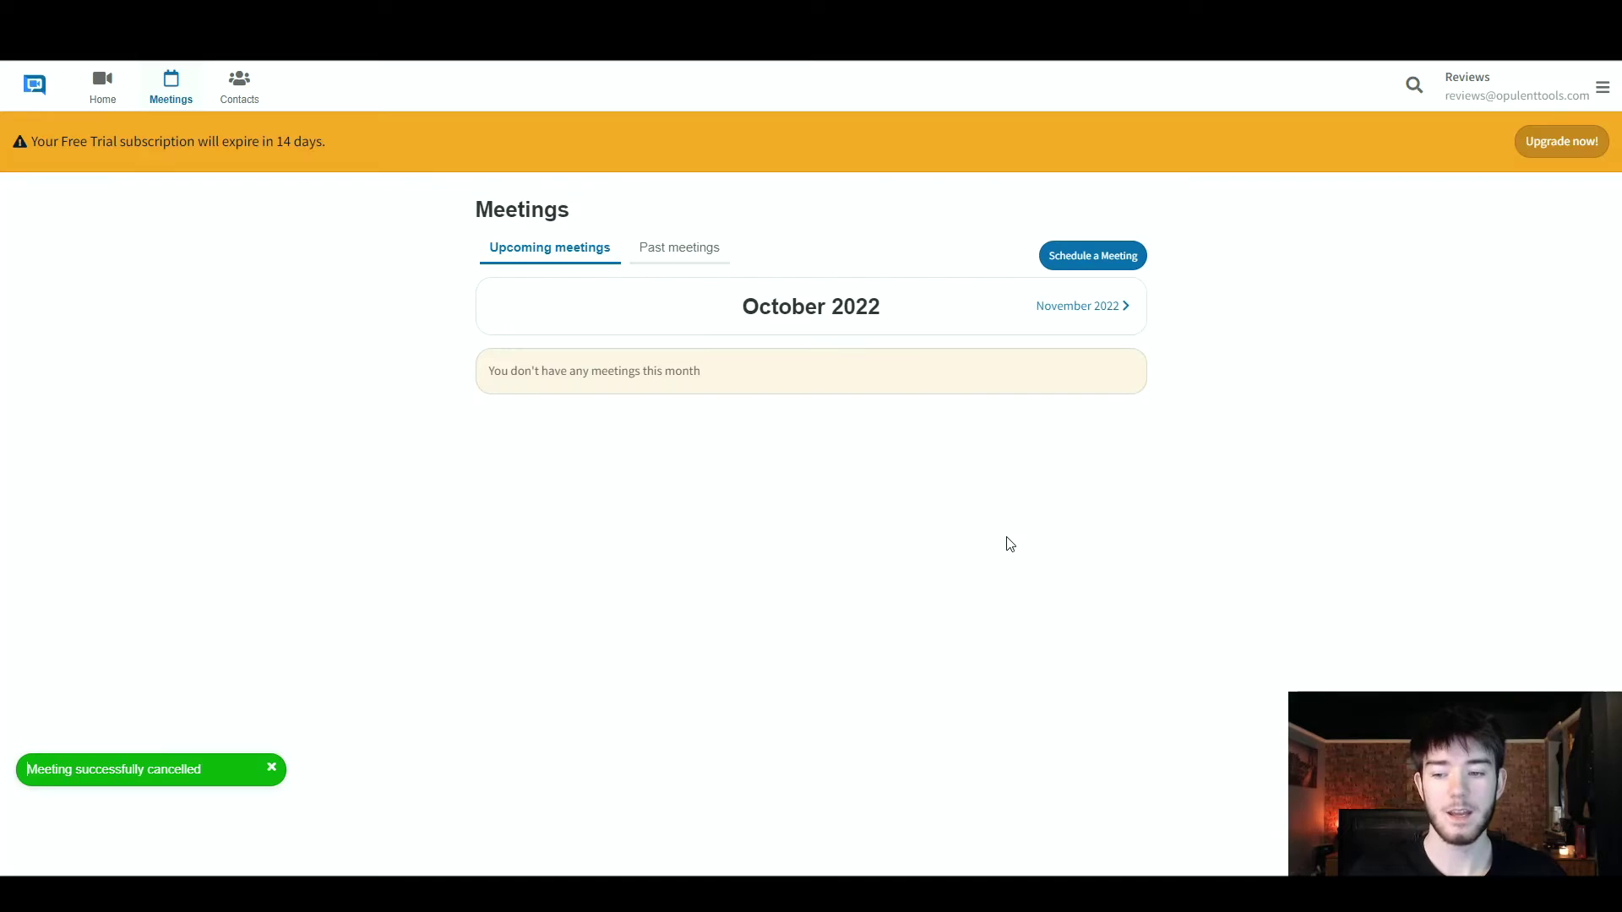